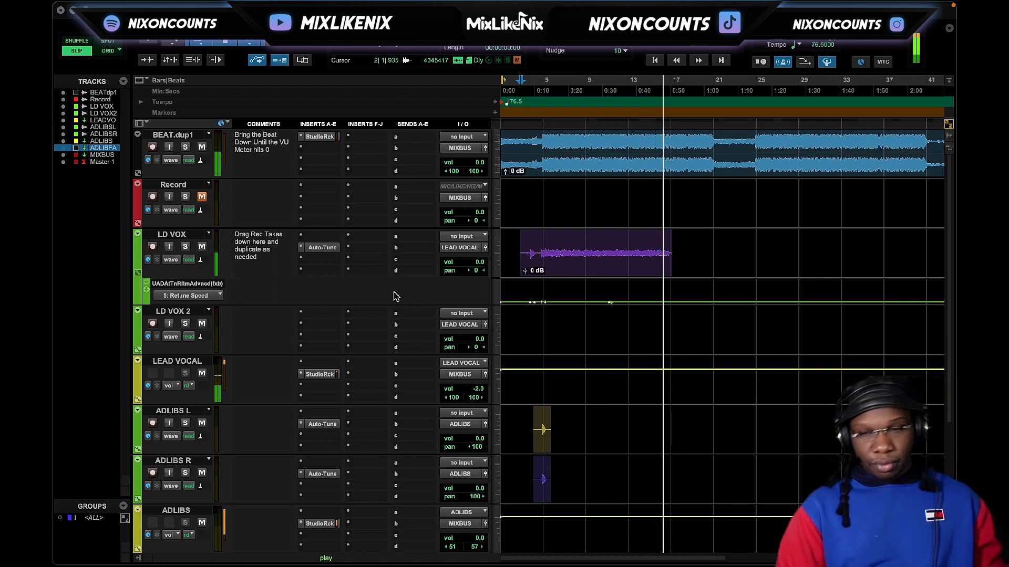
Step: Open the StudioRack insert on LEAD VOCAL and play the song with the chain bypassed
key(space)
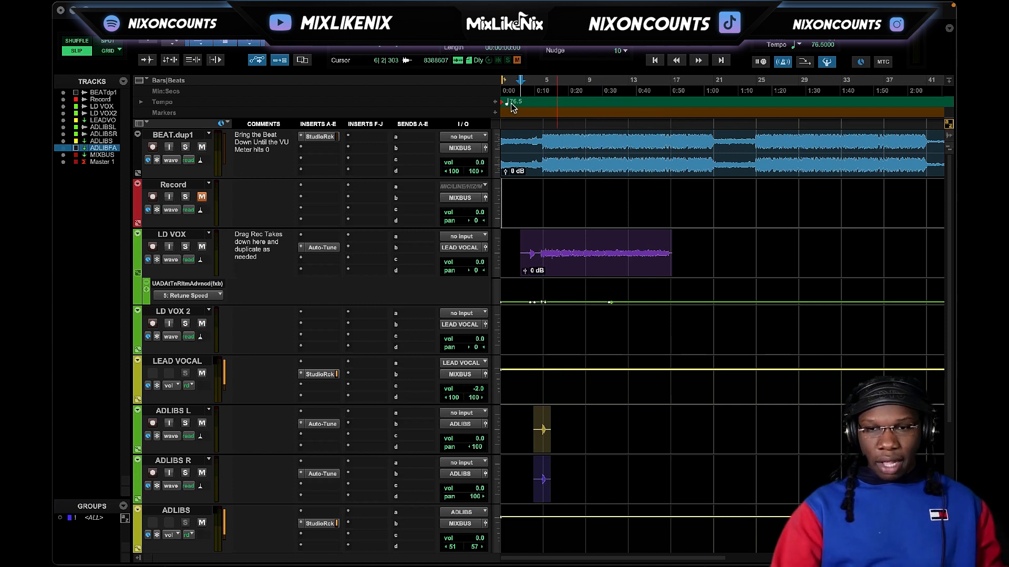
click(319, 374)
key(space)
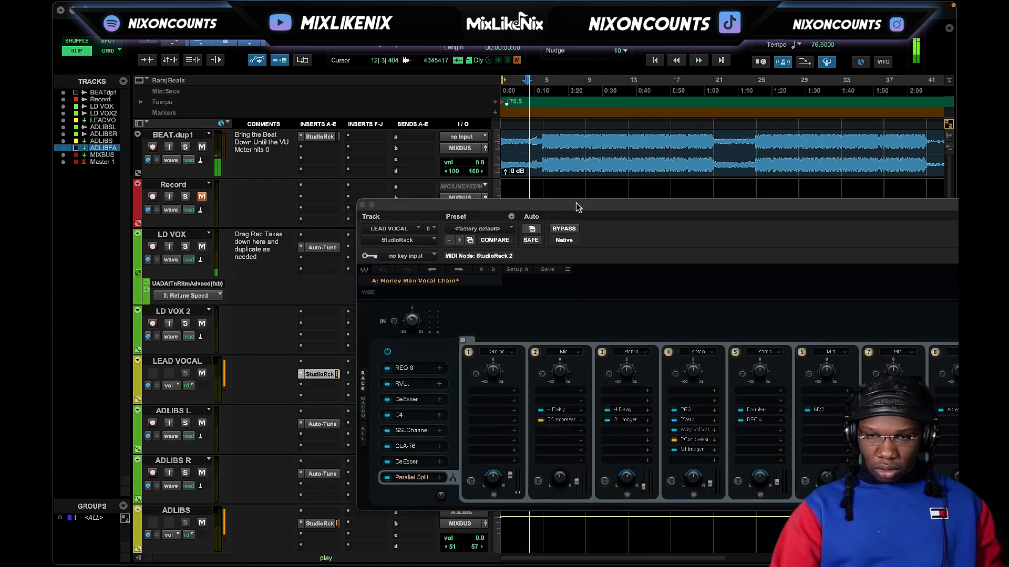
drag(589, 220, 488, 283)
click(460, 293)
drag(719, 271, 628, 274)
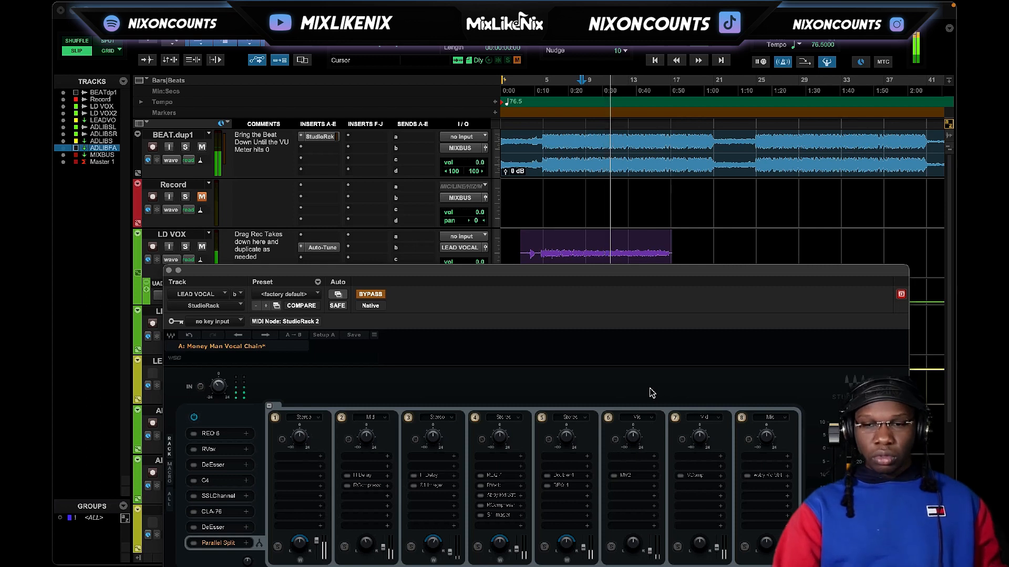
Step: Compare the lead vocal with StudioRack on and bypassed during playback, raising the rack's output fader for the bypassed pass
click(189, 335)
click(370, 294)
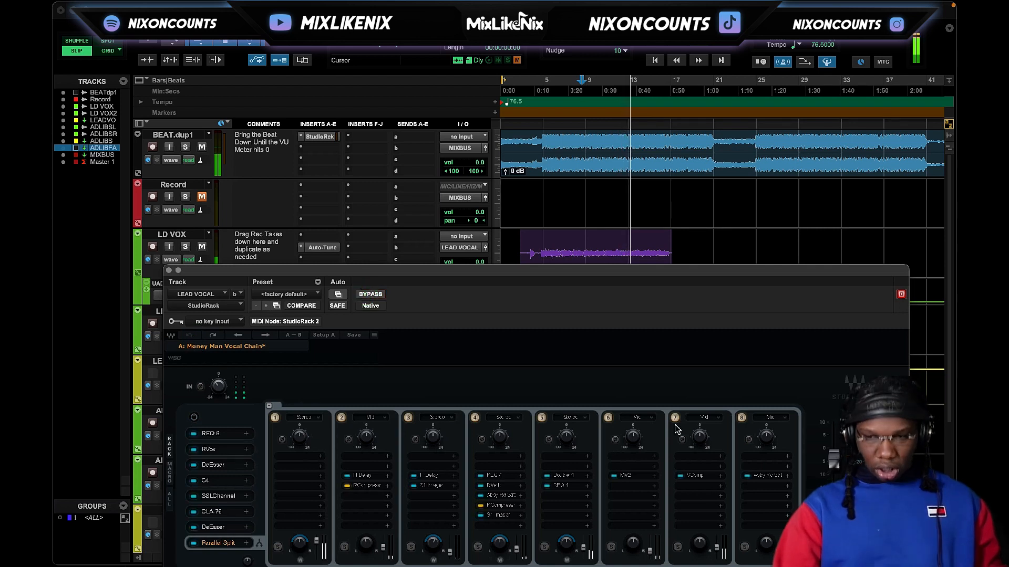
click(194, 417)
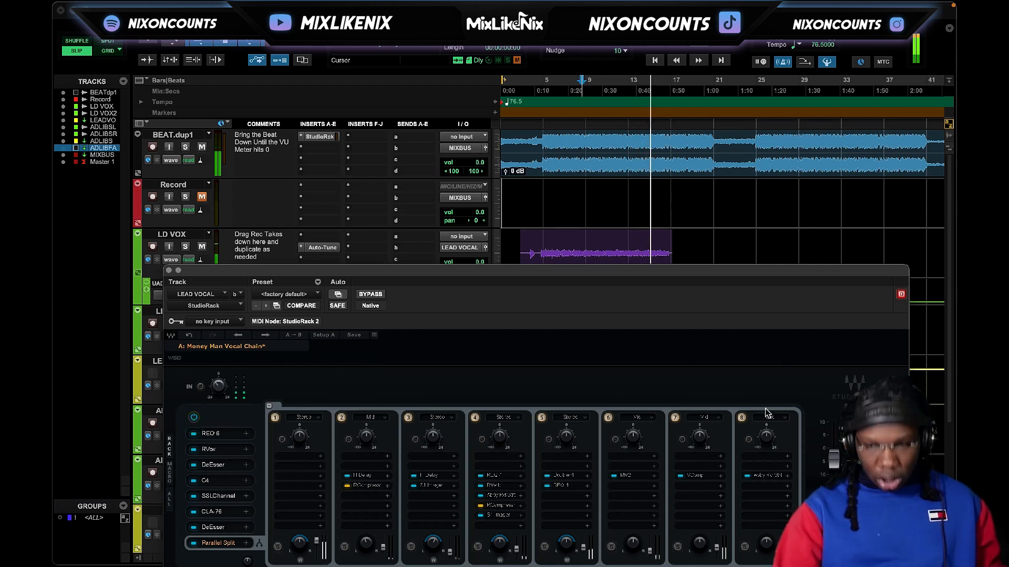
click(371, 294)
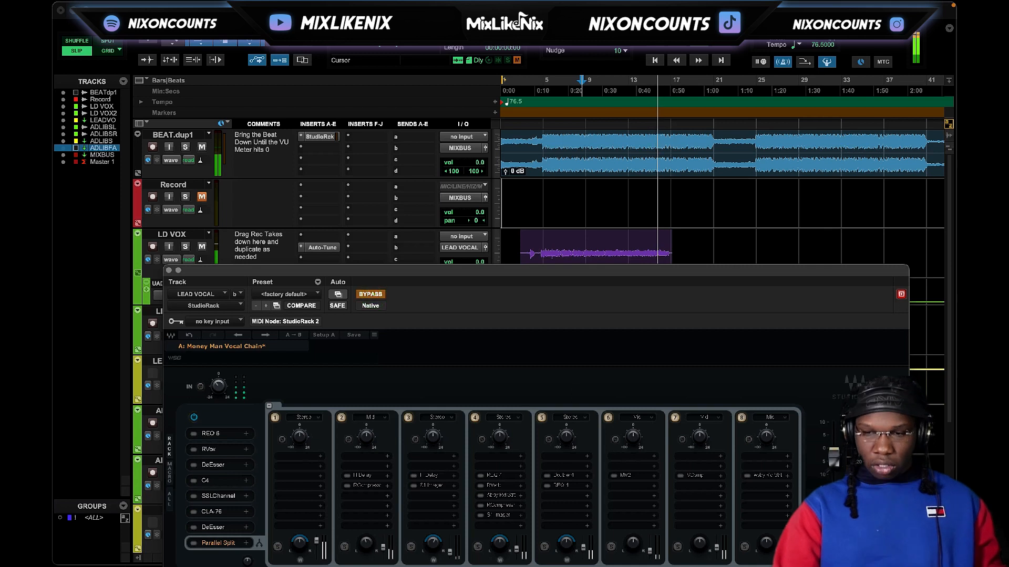
drag(835, 462, 836, 441)
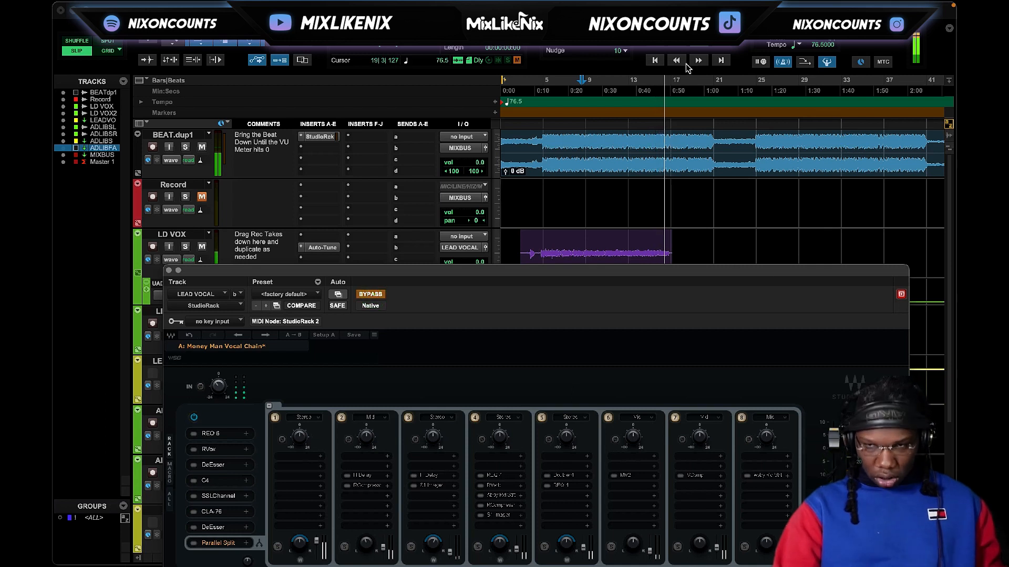
key(space)
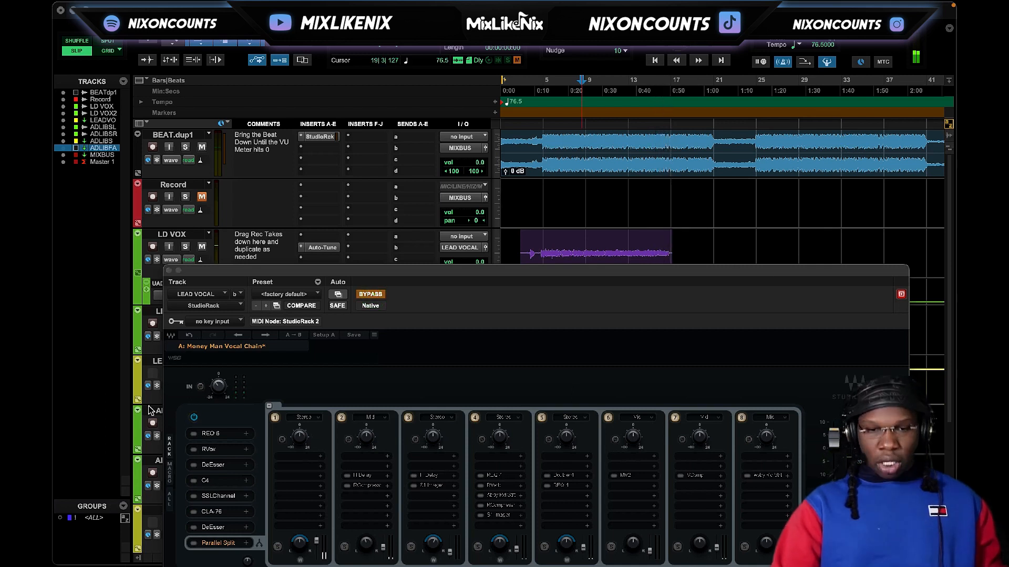
Step: Undo the StudioRack output fader change on LEAD VOCAL and take the chain out of bypass
click(190, 336)
click(190, 337)
click(191, 419)
click(191, 415)
click(371, 294)
click(197, 415)
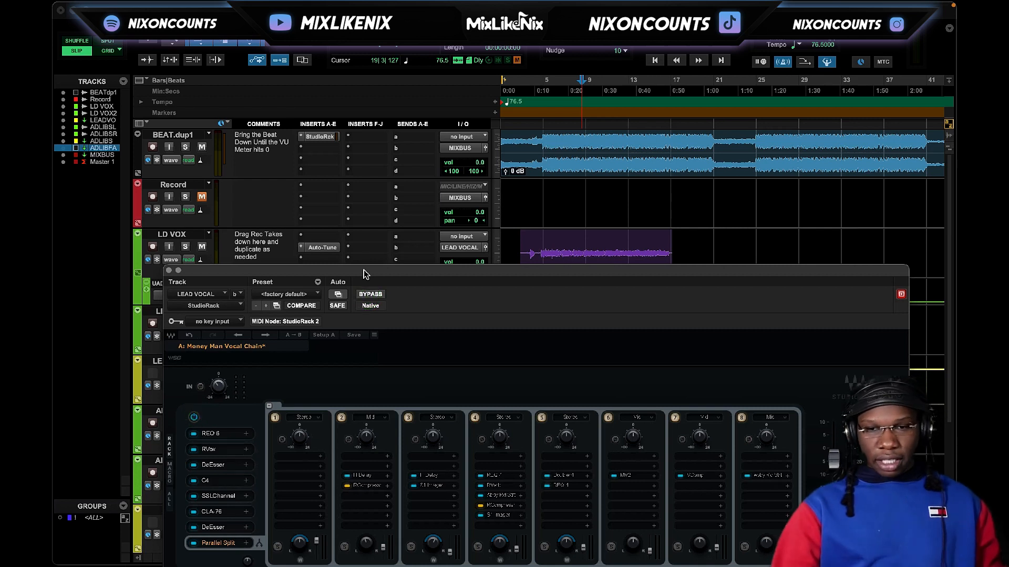
Step: View the REQ 6 equalizer in the LEAD VOCAL StudioRack chain, and close both plug-in windows
drag(354, 273, 370, 220)
click(234, 381)
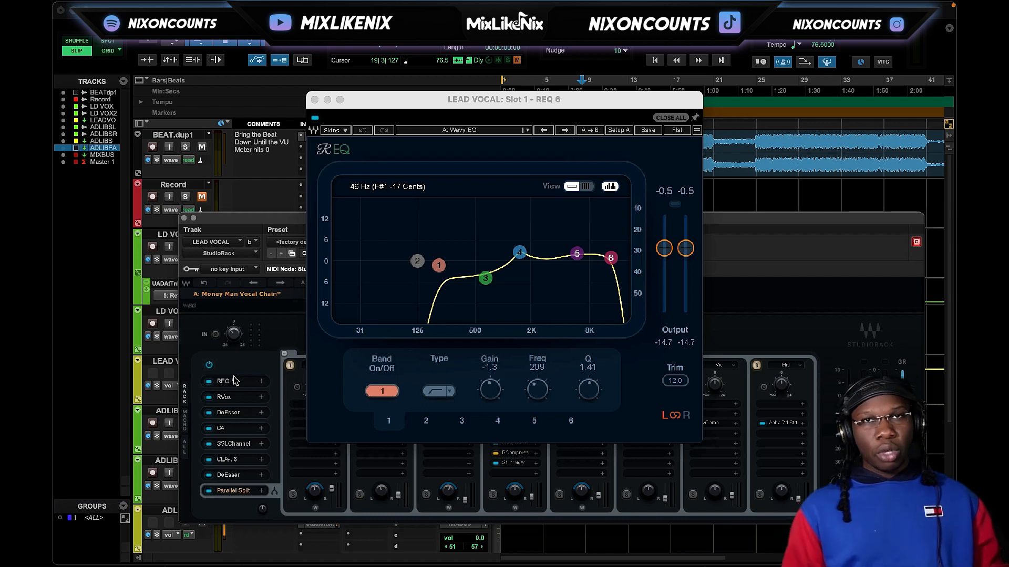
click(315, 100)
click(183, 218)
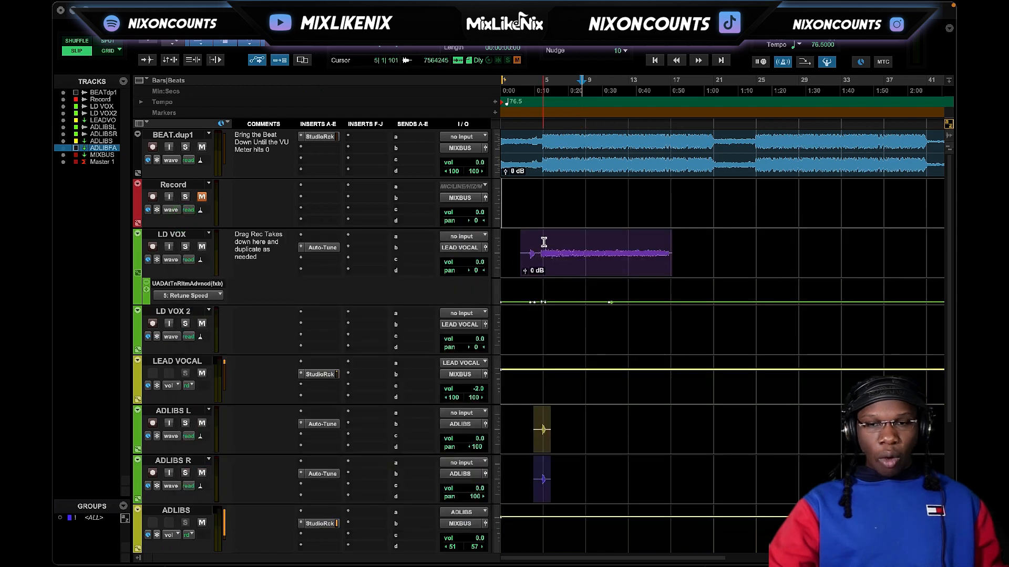
Step: Inspect the Auto-Tune Realtime Advanced settings on the LD VOX track and close the plug-in
scroll(501, 279, up, 4)
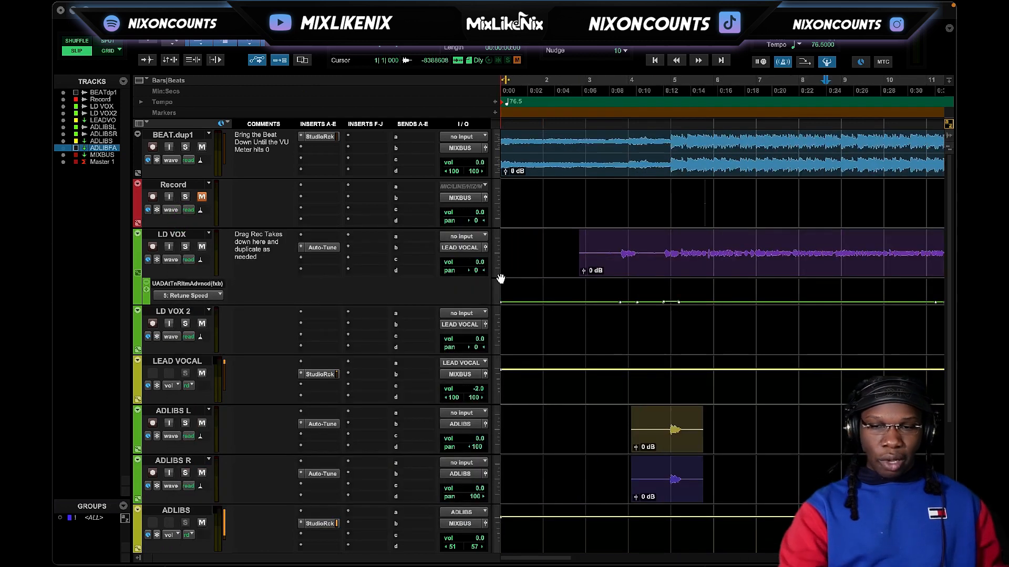
click(331, 248)
drag(389, 219, 350, 147)
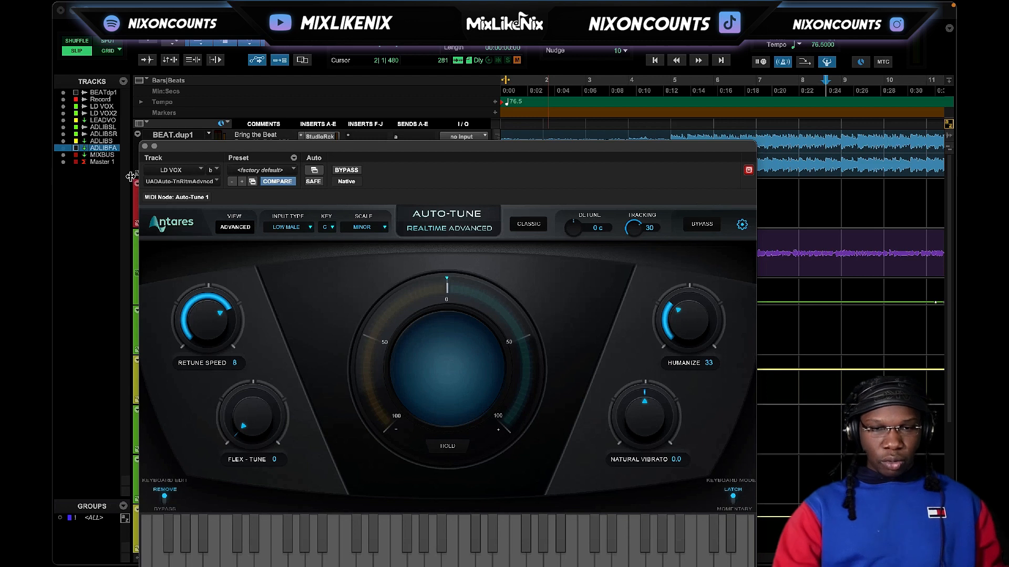
drag(272, 152, 103, 83)
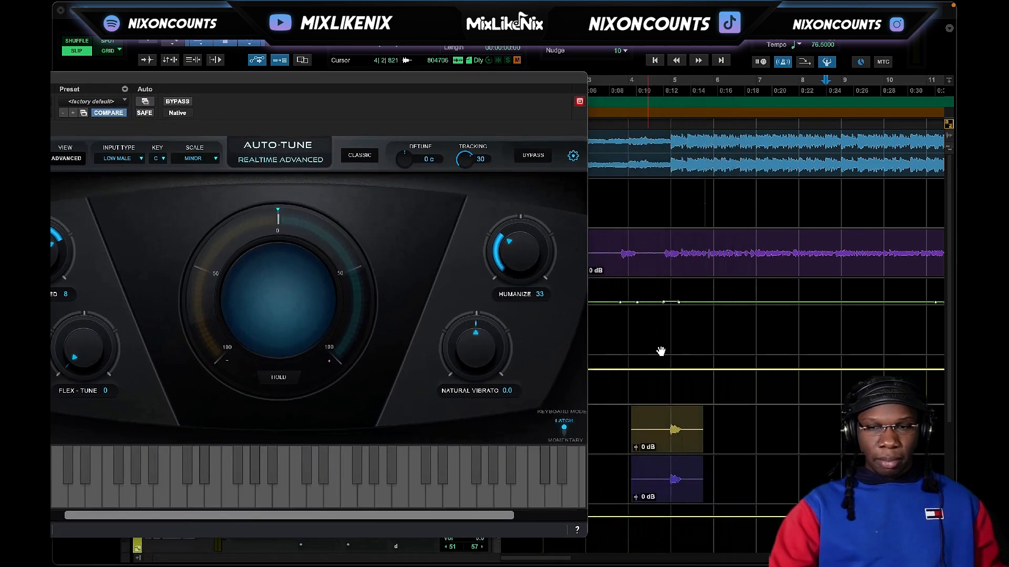
drag(440, 77, 655, 78)
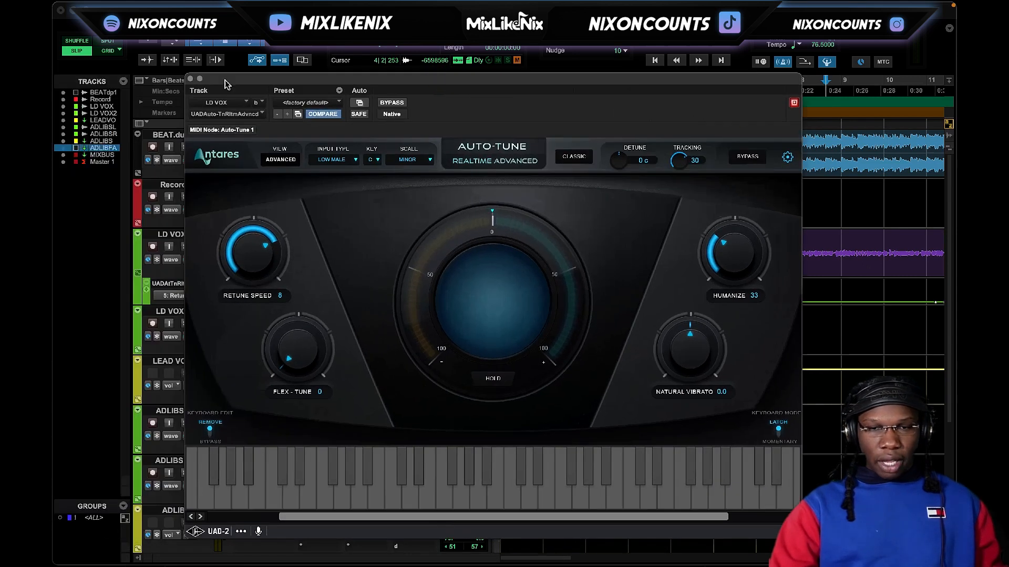
click(191, 80)
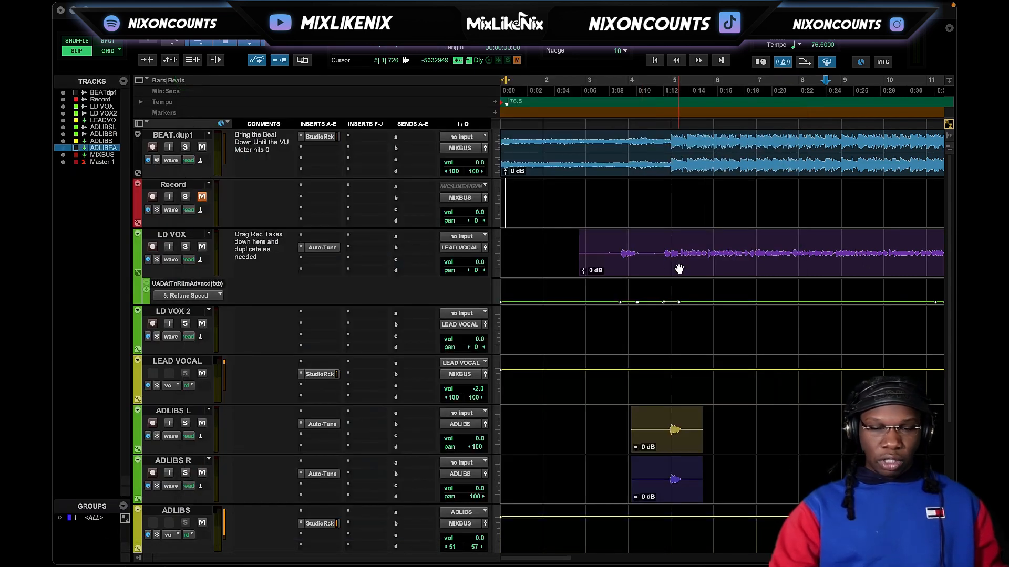
Step: Examine the Retune Speed automation under the LD VOX clip around bars 4 and 5
key(ctrl+])
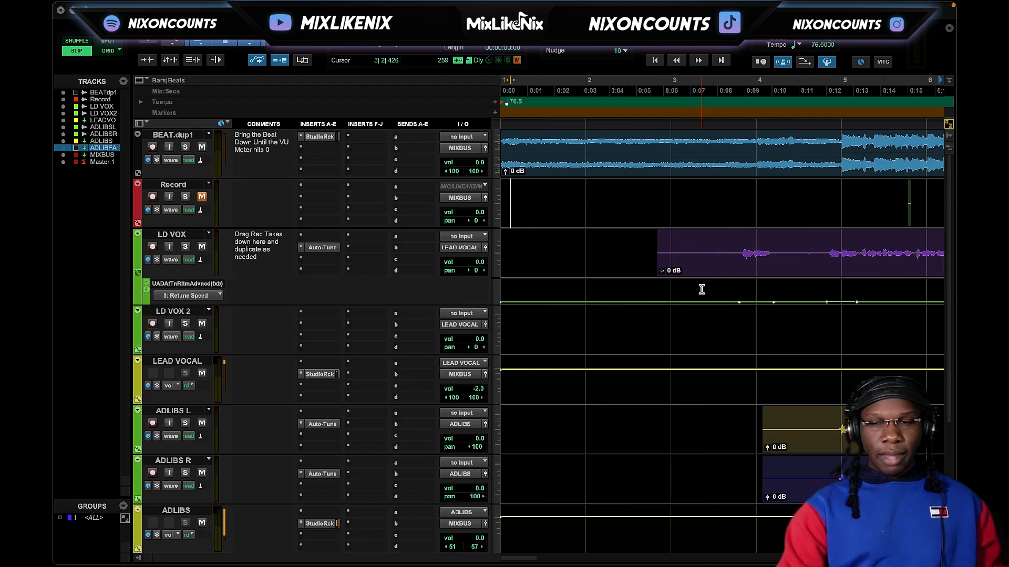
scroll(700, 288, right, 3)
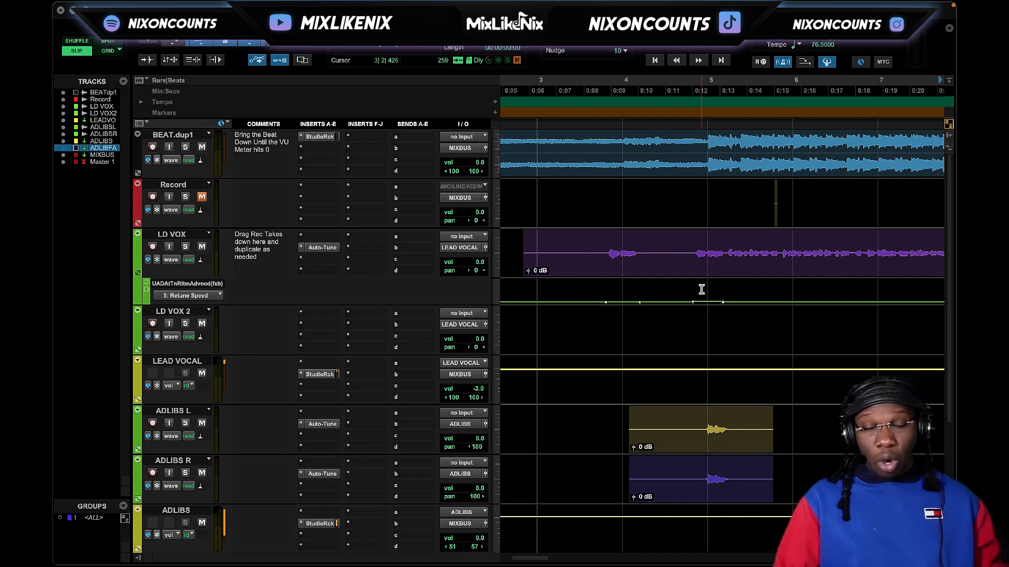
scroll(701, 290, right, 3)
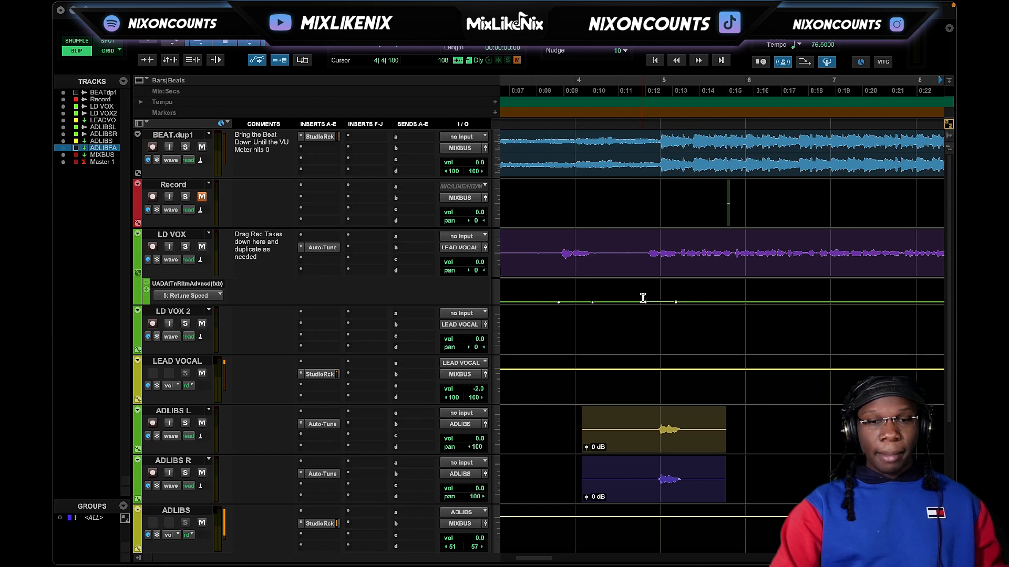
scroll(642, 298, right, 2)
key(r)
key(r)
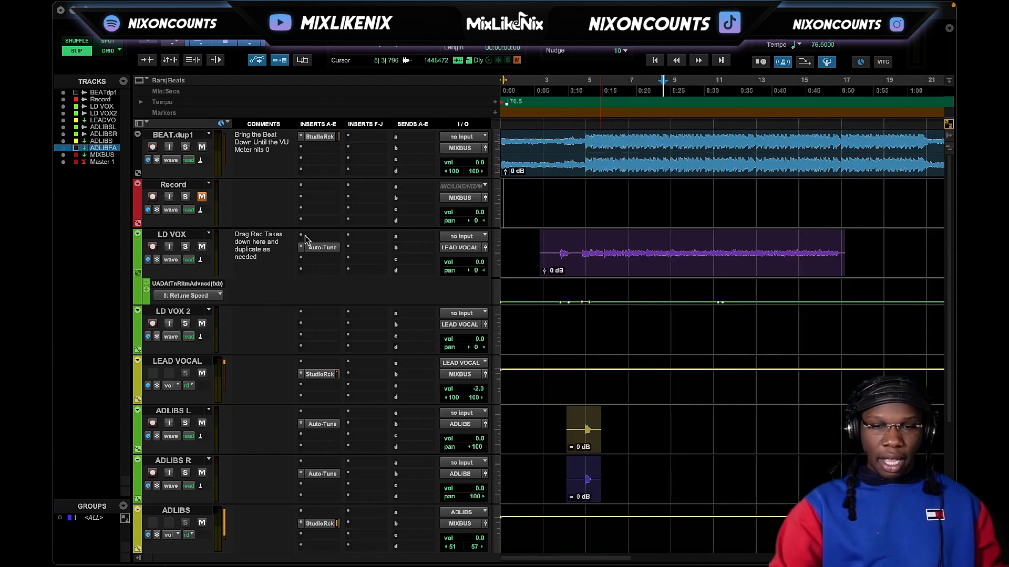
Step: Check which Auto-Tune parameters are enabled for automation on LD VOX, leaving the list as it is
click(323, 248)
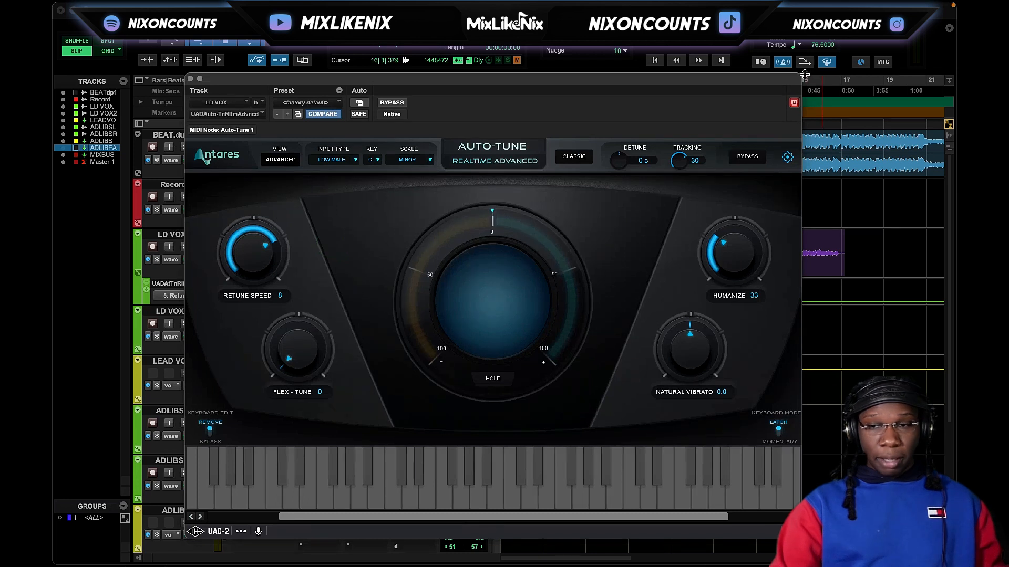
drag(732, 80, 447, 45)
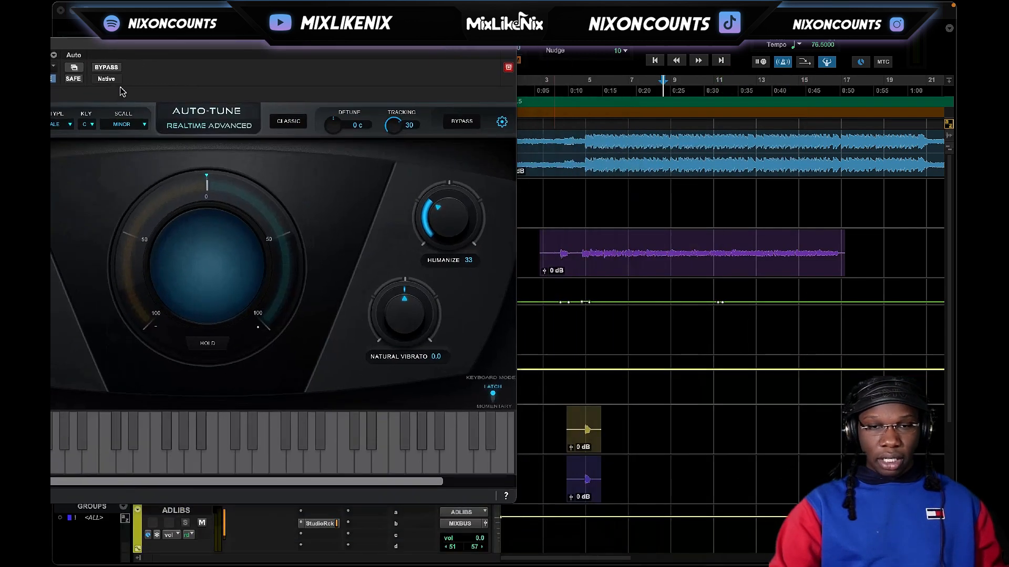
click(77, 70)
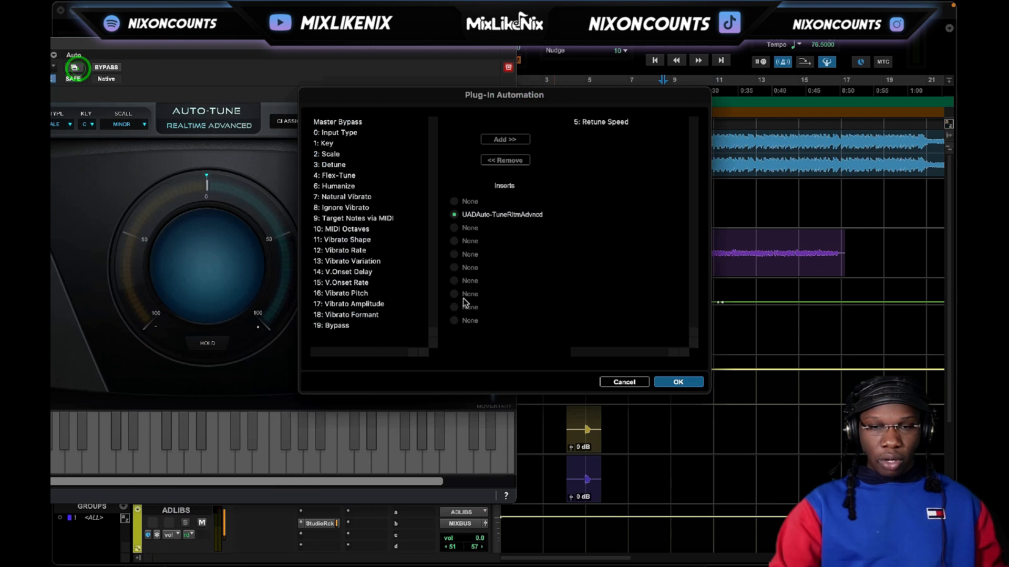
click(638, 379)
drag(443, 44, 714, 138)
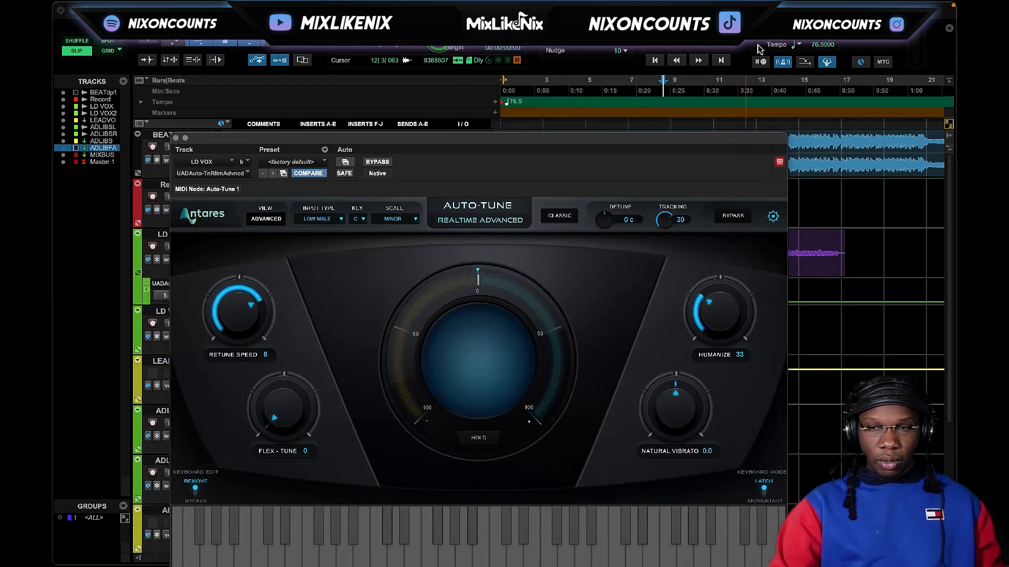
Step: Play the vocal from about 0:05 while watching the Retune Speed in Auto-Tune on LD VOX, and close the plug-in
click(535, 91)
key(space)
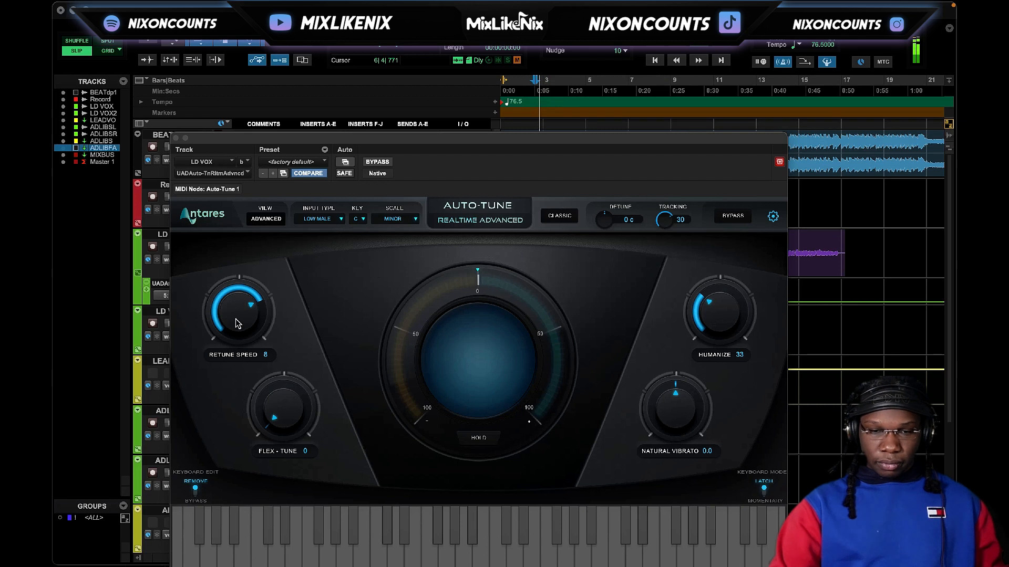
drag(236, 325, 256, 356)
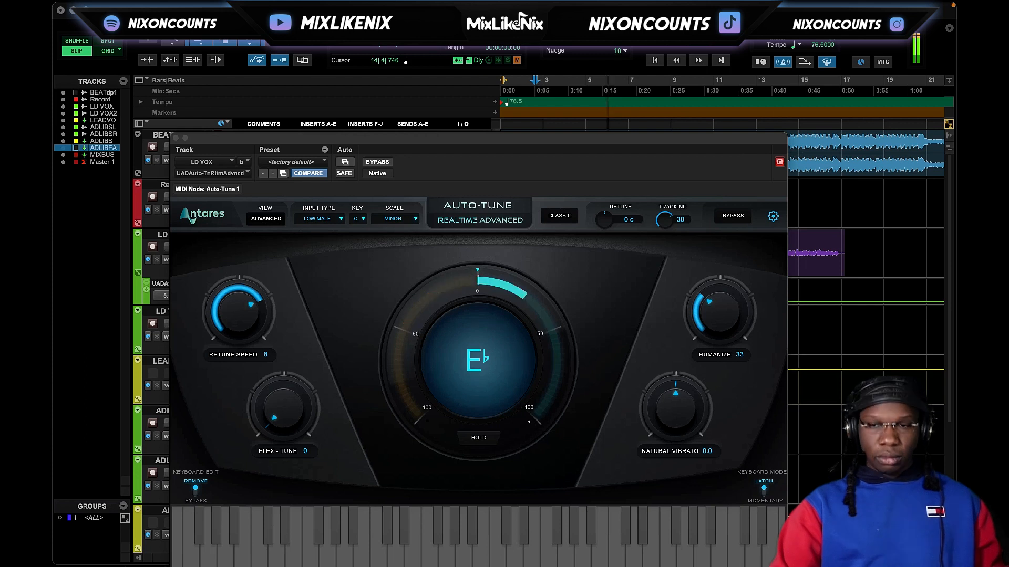
click(176, 138)
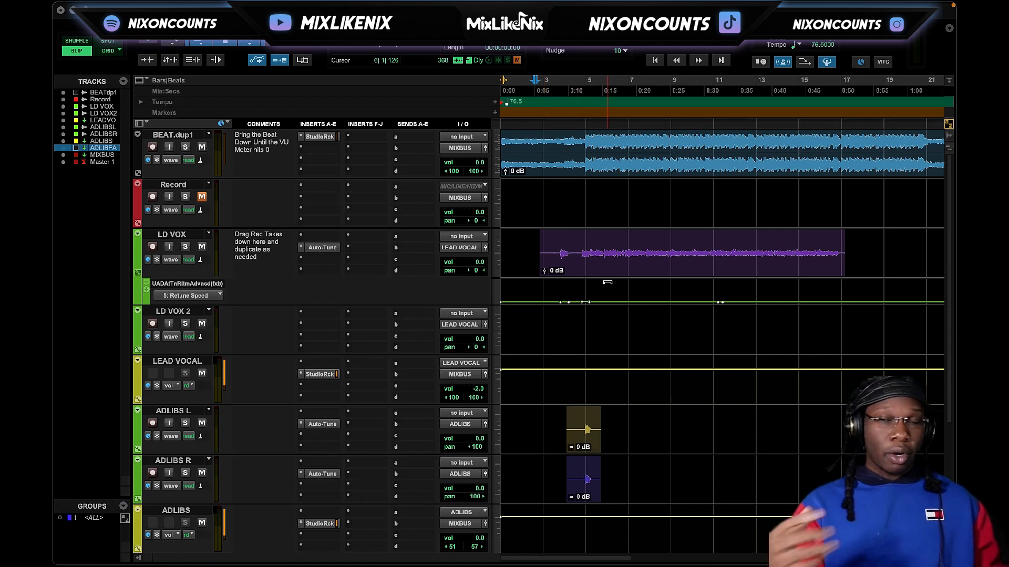
Step: Open REQ 6 from the LEAD VOCAL StudioRack chain and inspect the settings of EQ bands 1 and 3
click(320, 374)
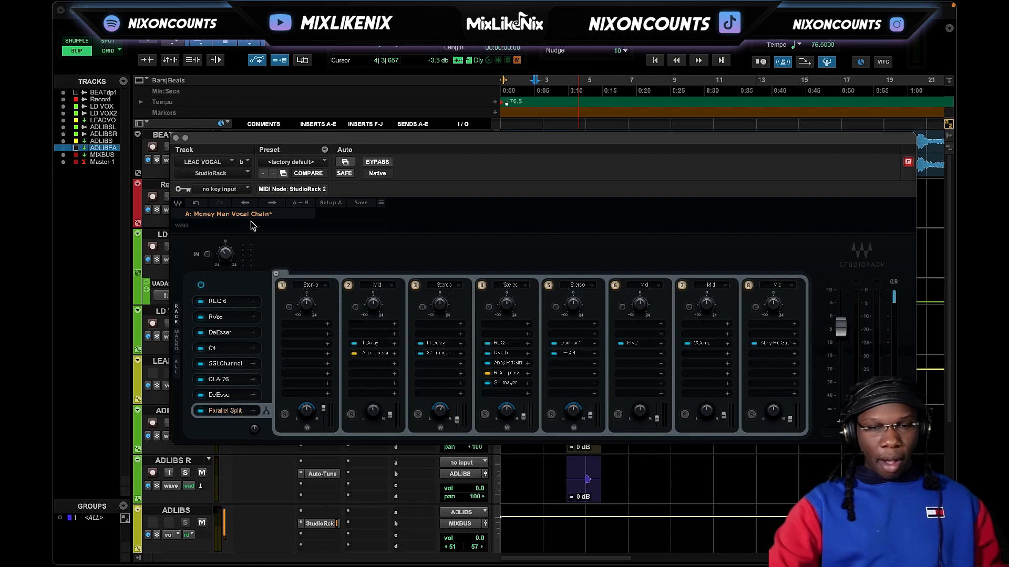
click(235, 302)
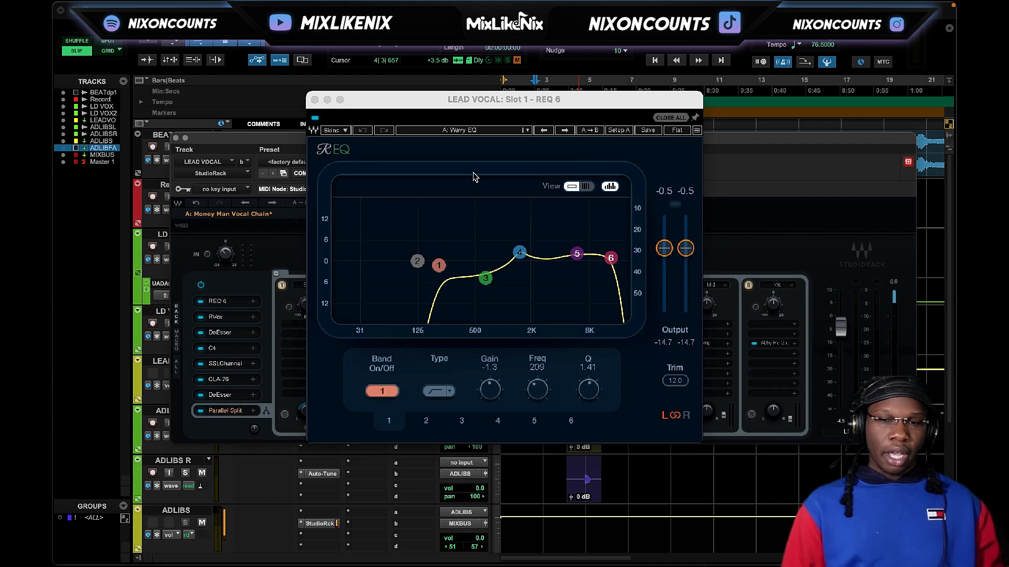
click(440, 268)
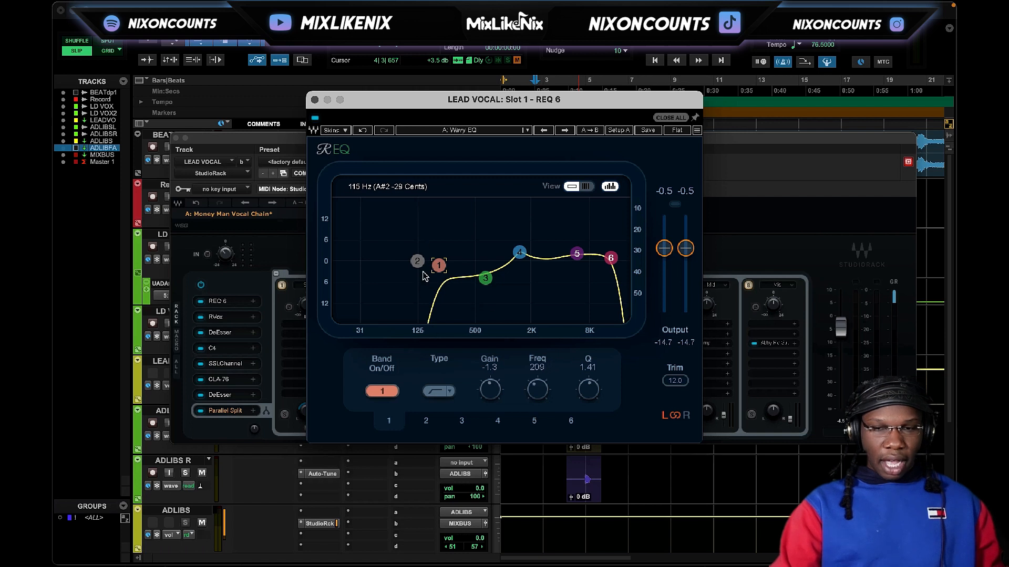
click(485, 278)
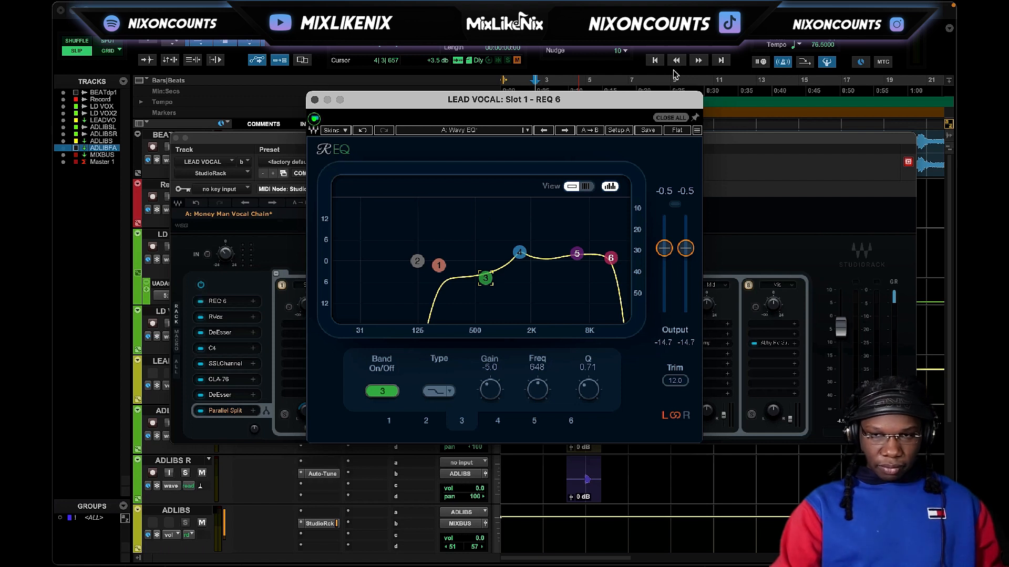
Step: Compare the lead vocal with REQ 6 off and on during playback, and close the equalizer
key(space)
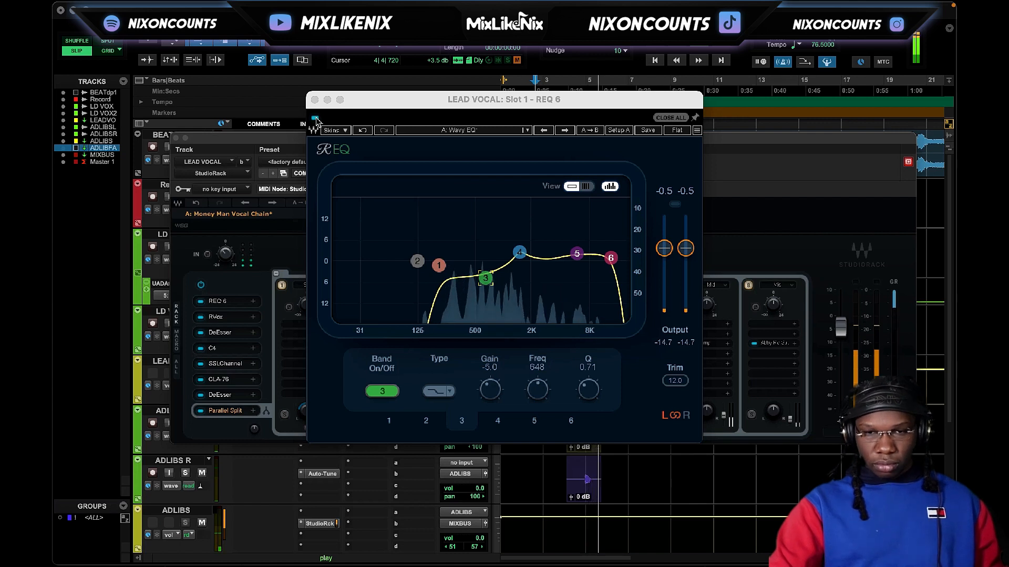
click(315, 118)
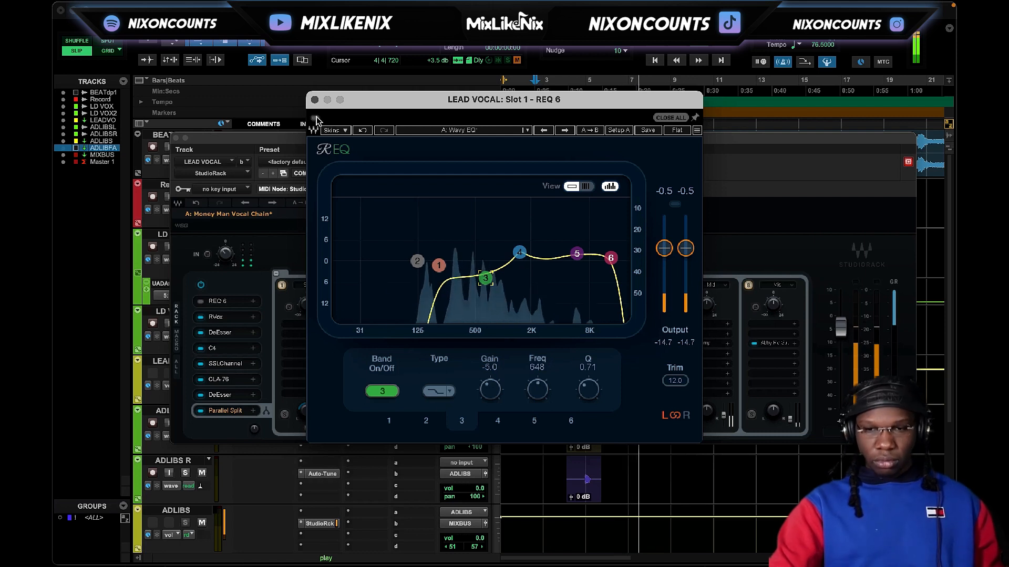
click(315, 119)
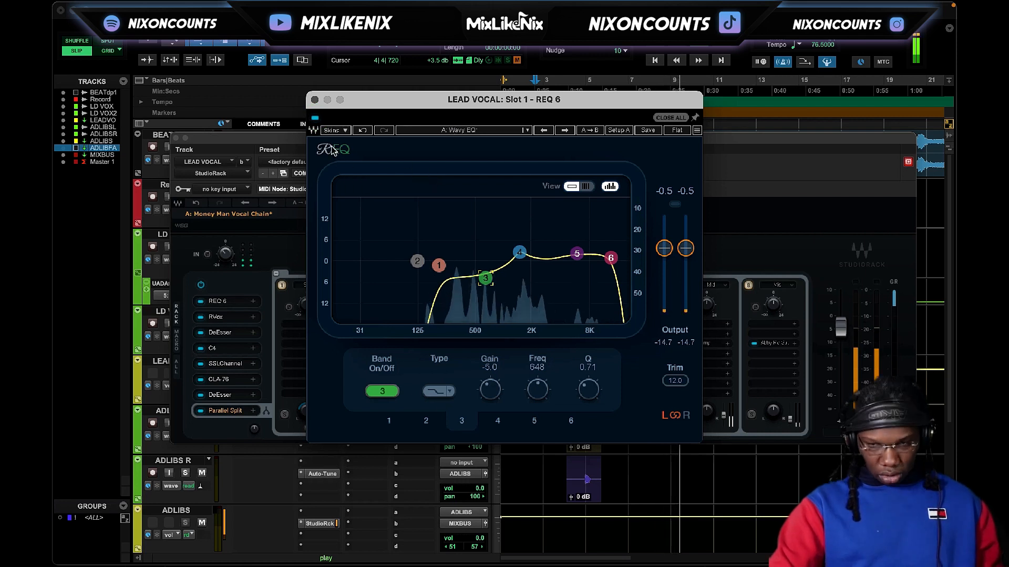
click(315, 100)
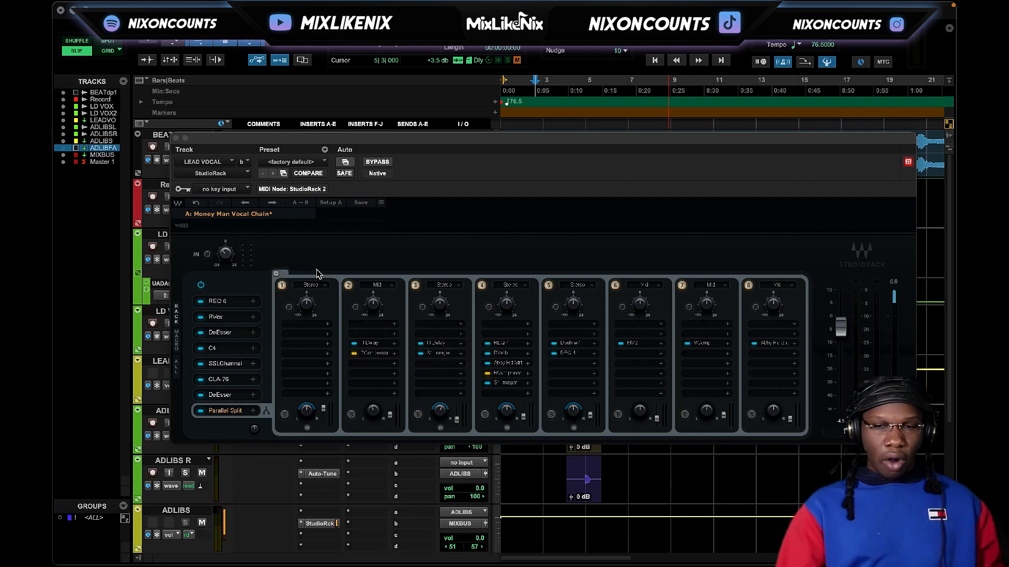
Step: Review the settings of RVox, REQ 6 and the first DeEsser in the LEAD VOCAL StudioRack chain, and close the de-esser
click(225, 319)
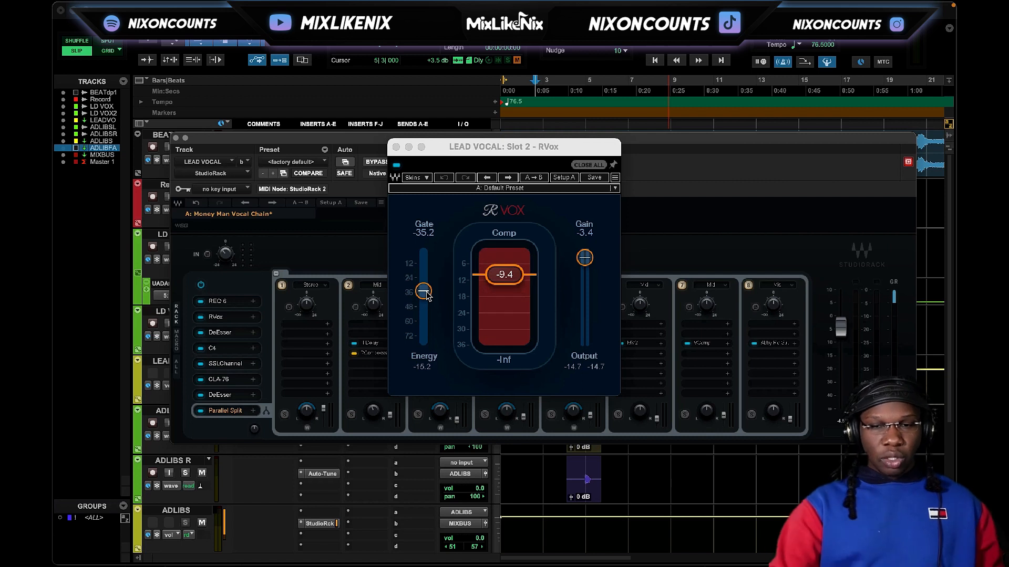
click(511, 271)
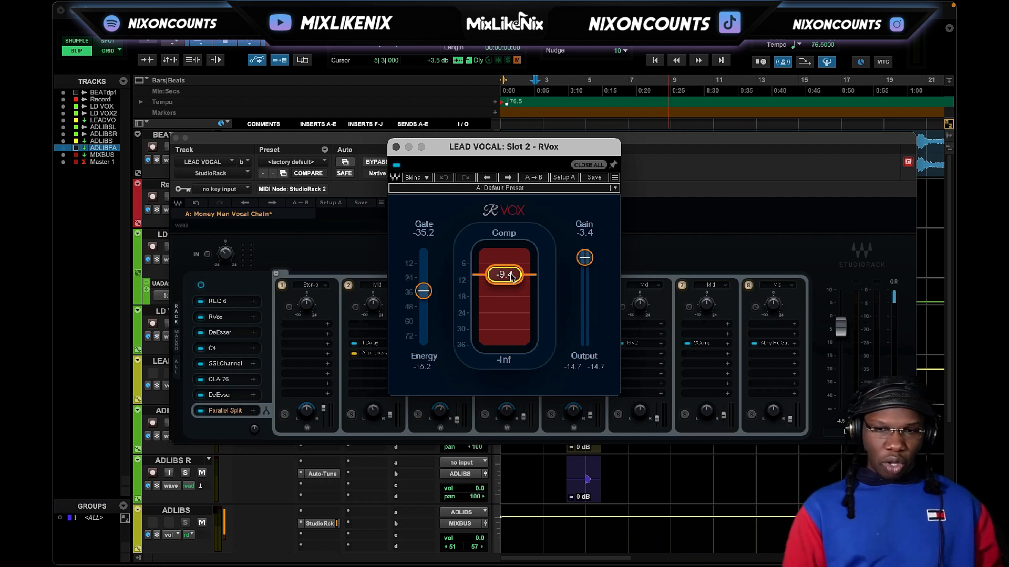
click(225, 301)
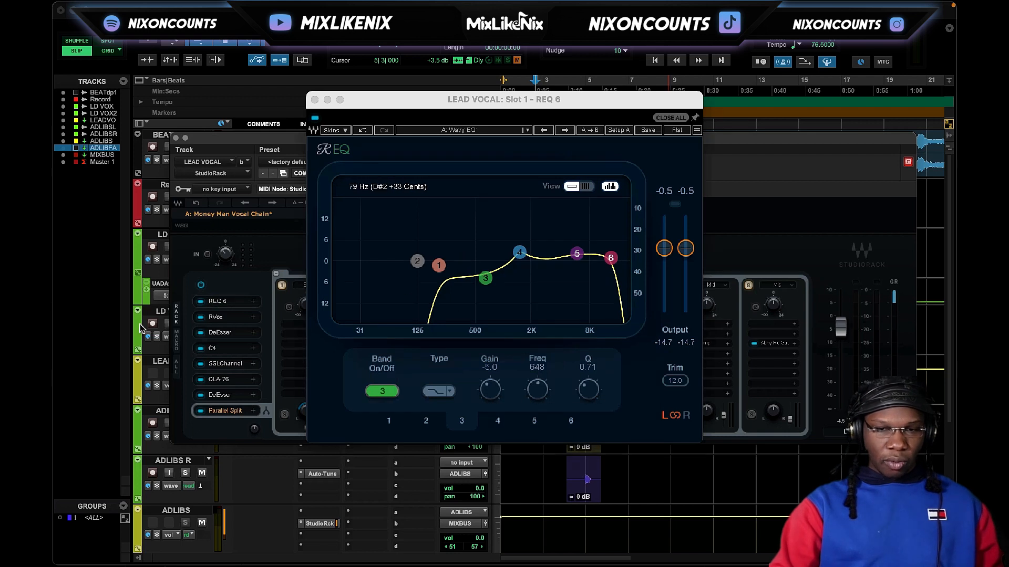
click(224, 333)
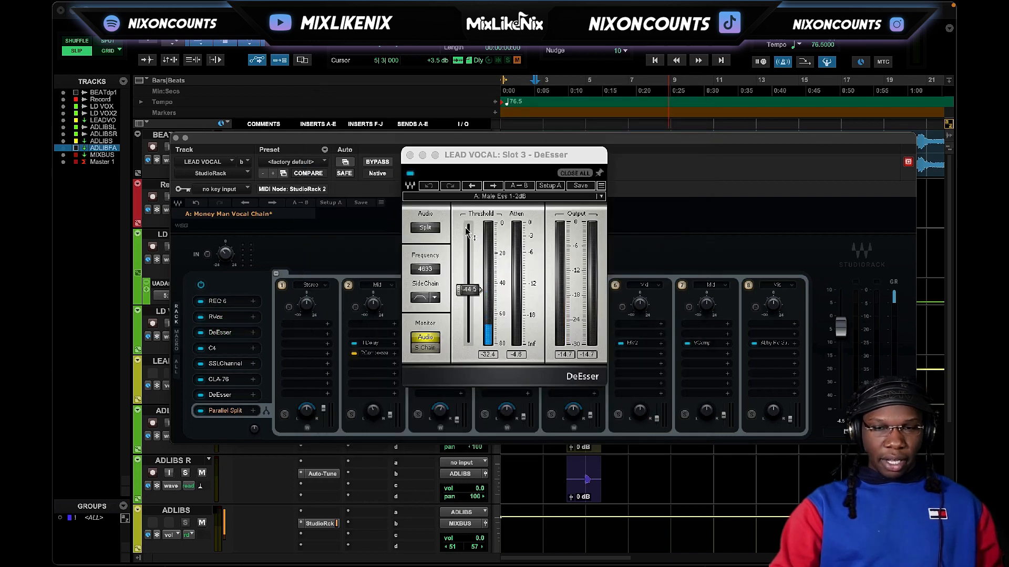
click(410, 155)
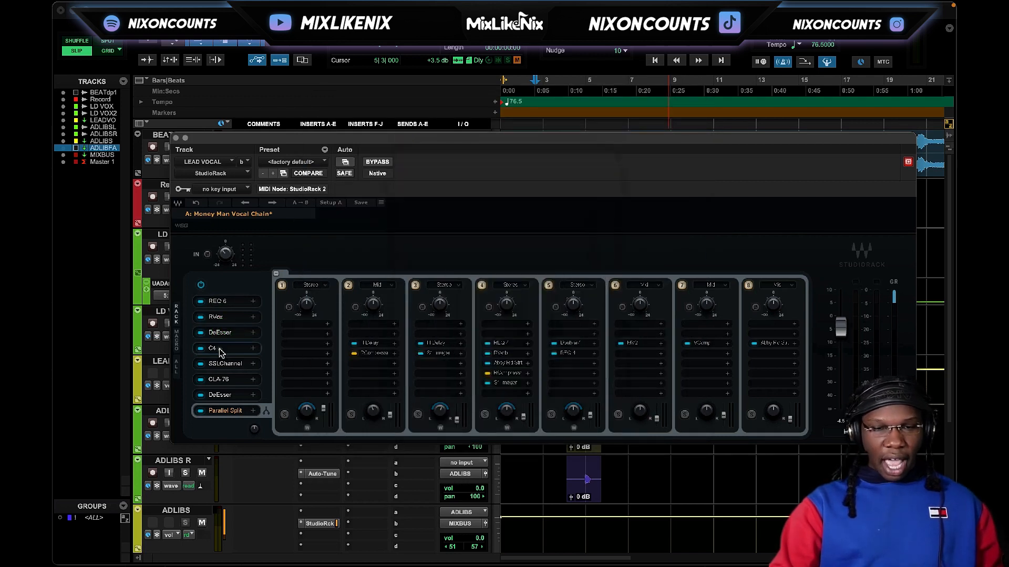
Step: Open C4 from the LEAD VOCAL chain and compare the vocal with it on and off during playback from about 0:18
click(221, 350)
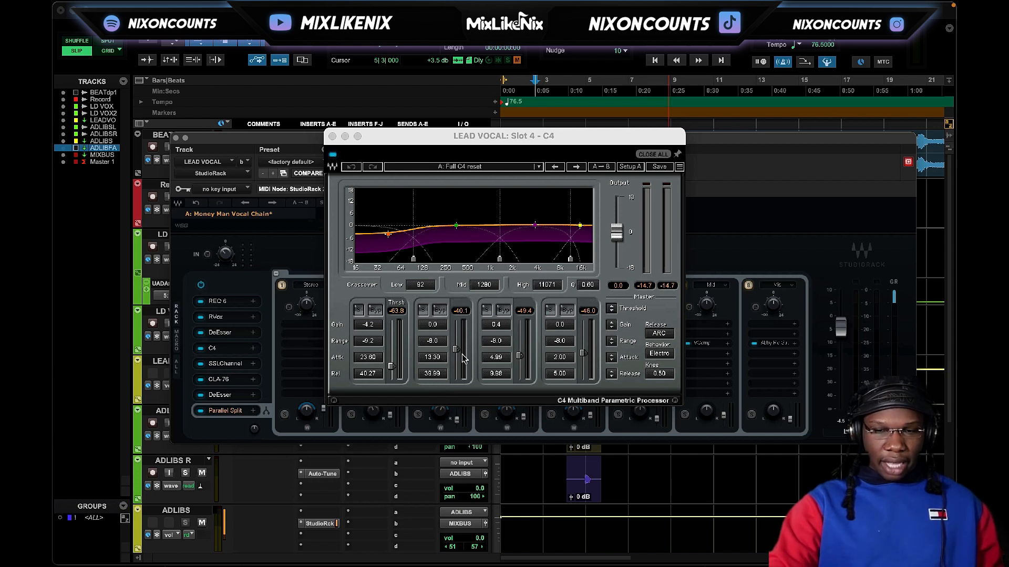
drag(561, 136, 548, 161)
click(627, 86)
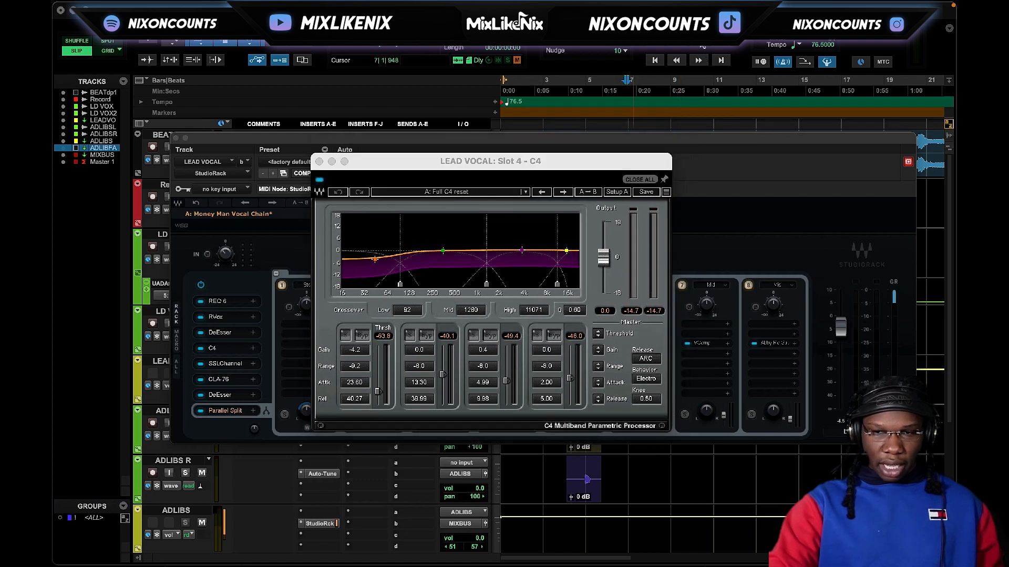
key(space)
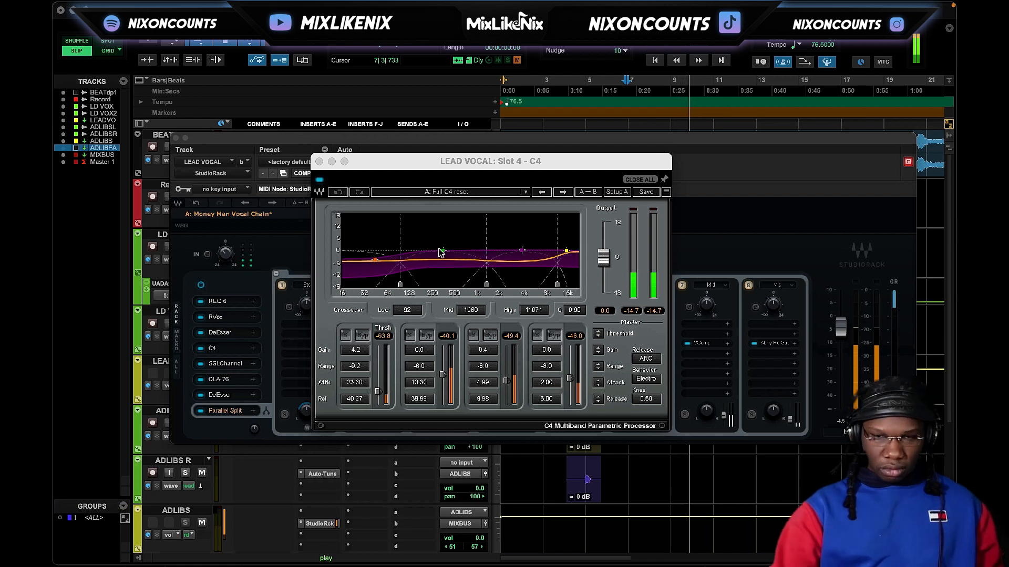
click(320, 180)
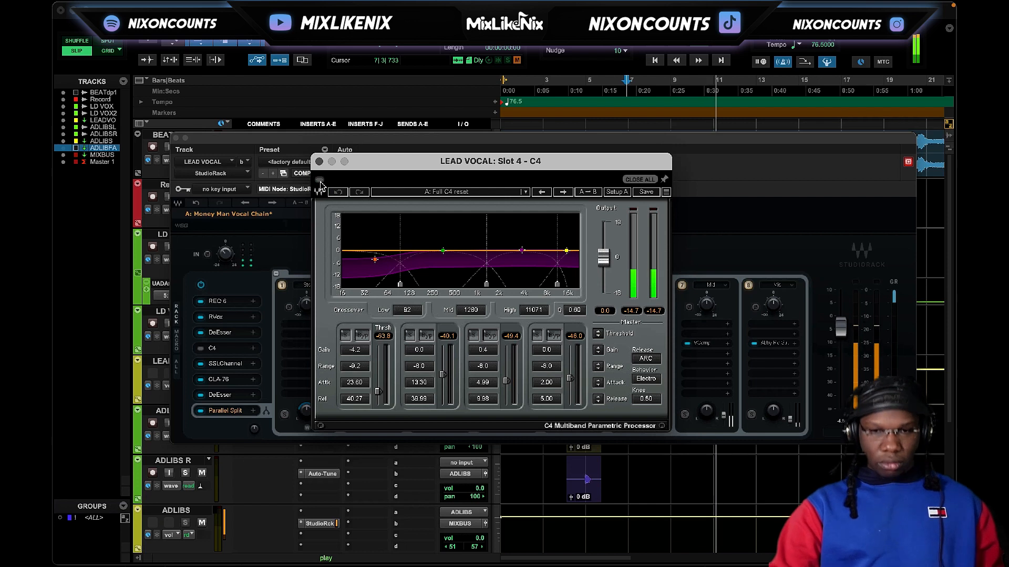
click(319, 180)
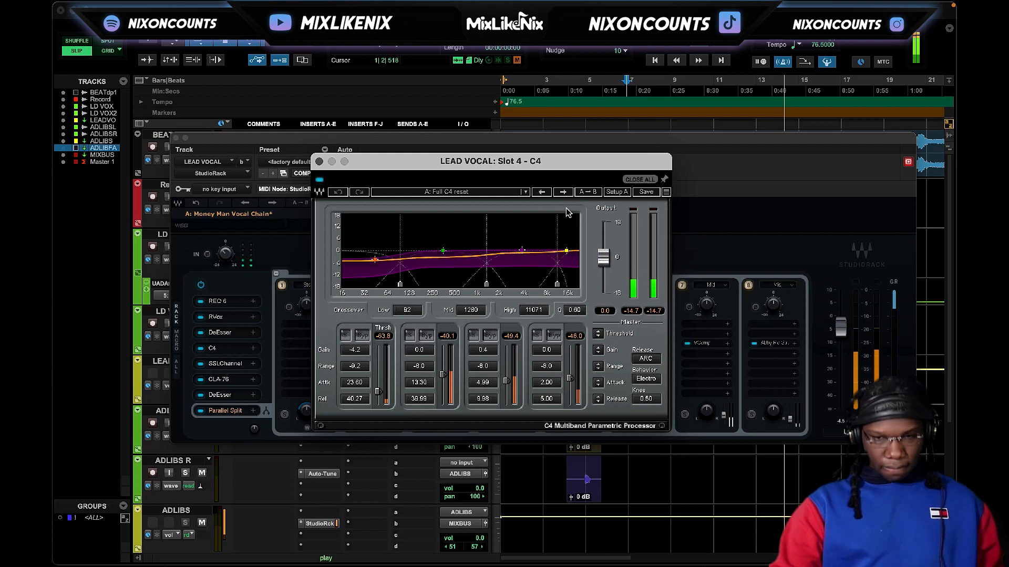
key(space)
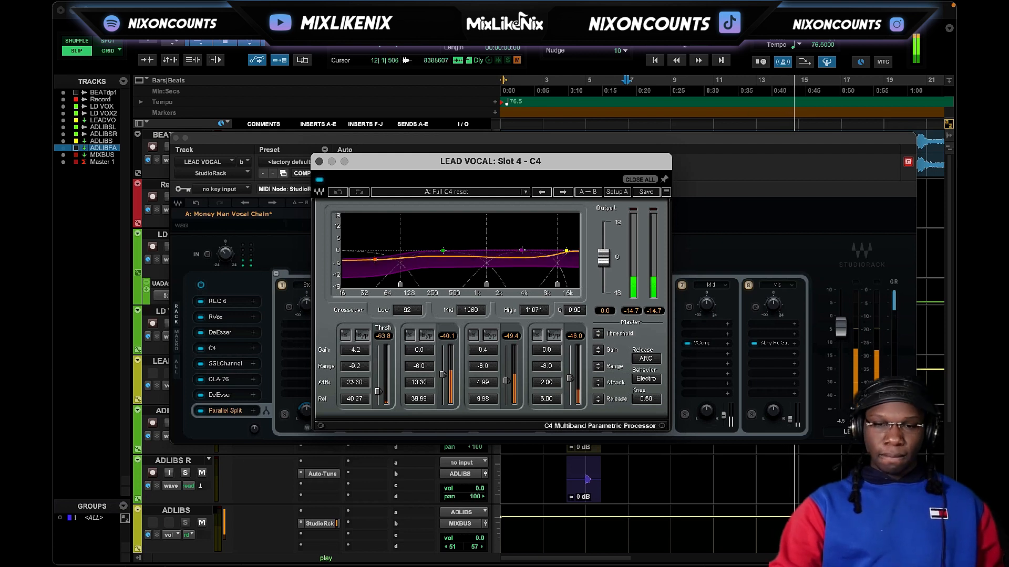
click(674, 59)
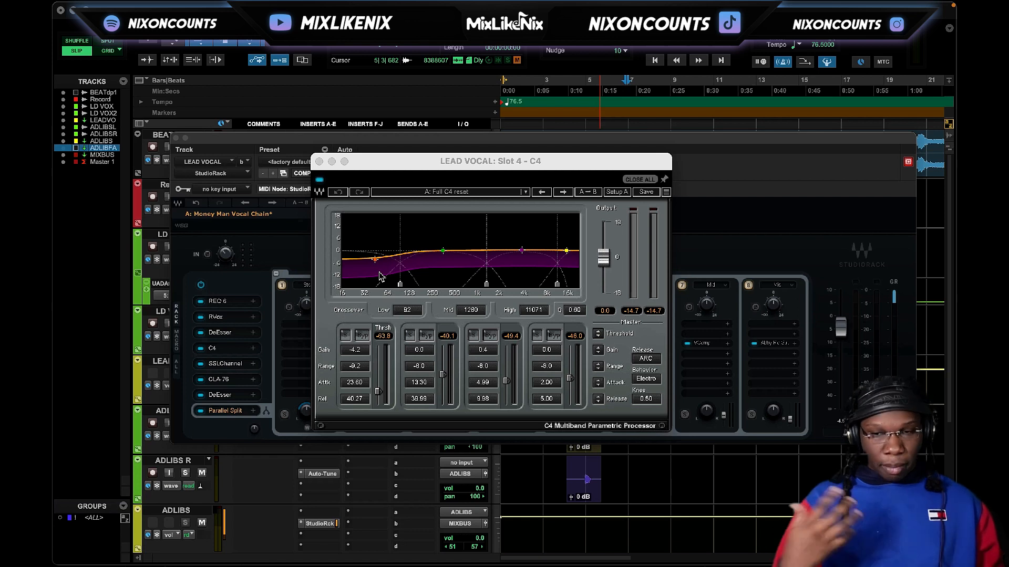
Step: Open SSLChannel from the LEAD VOCAL chain and inspect its compressor ratio and release and its LMF and LF gain
click(234, 363)
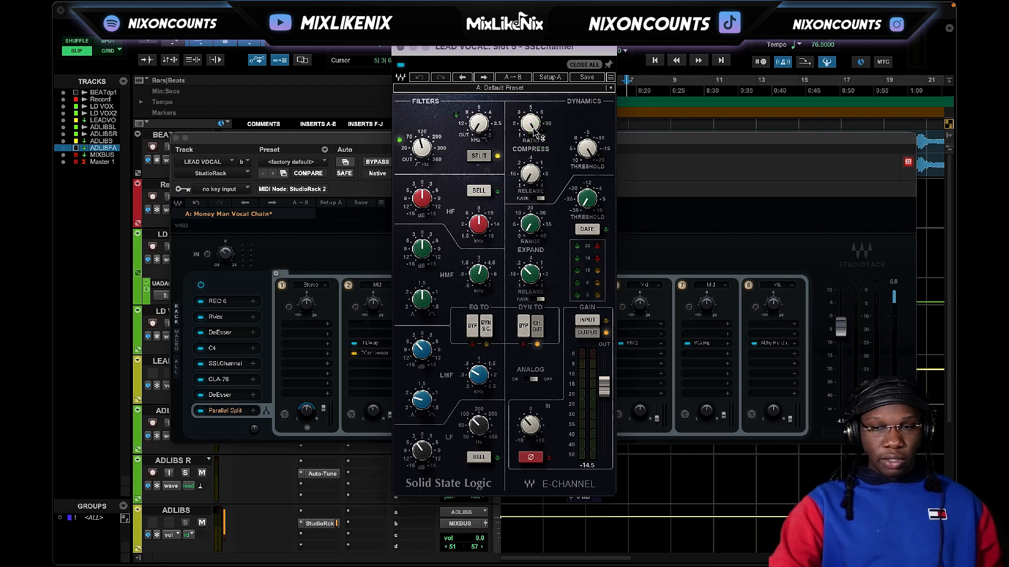
mouse_move(533, 128)
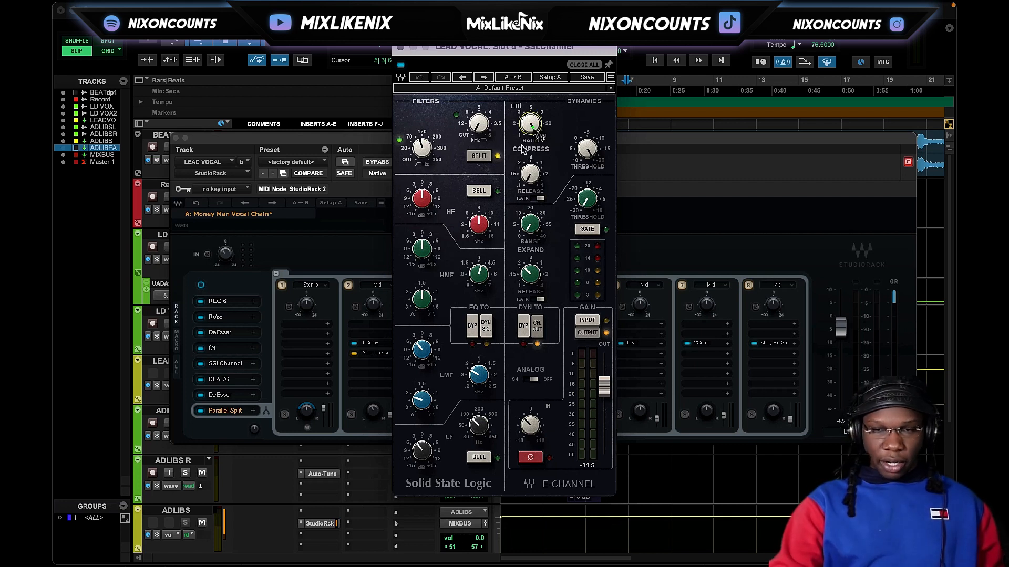
mouse_move(529, 179)
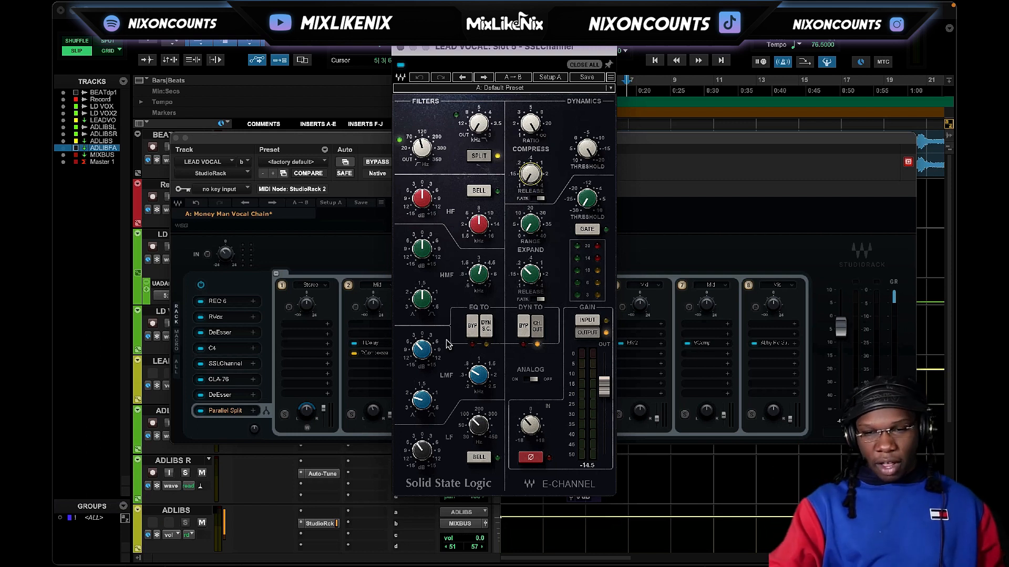
mouse_move(430, 347)
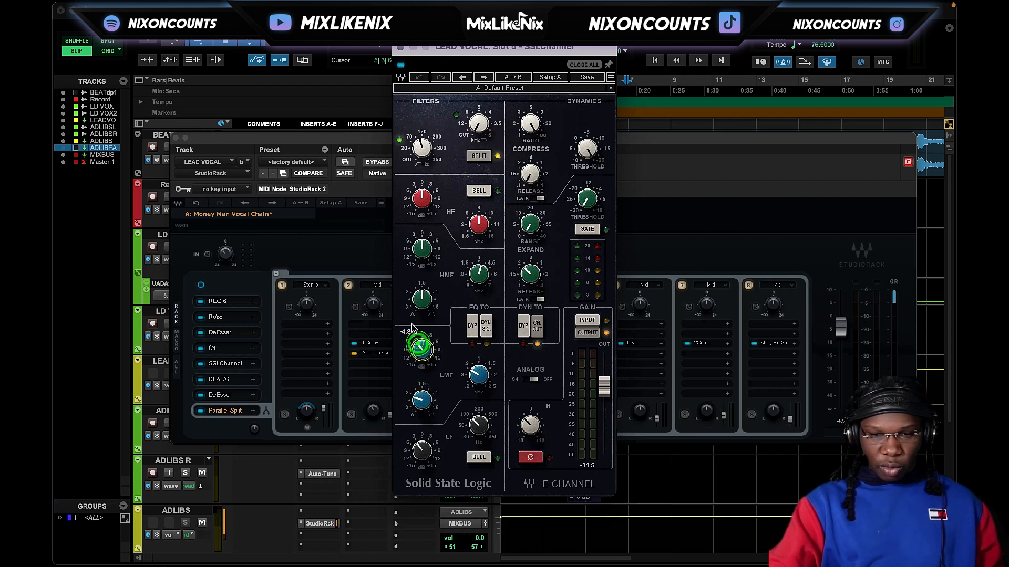
mouse_move(421, 459)
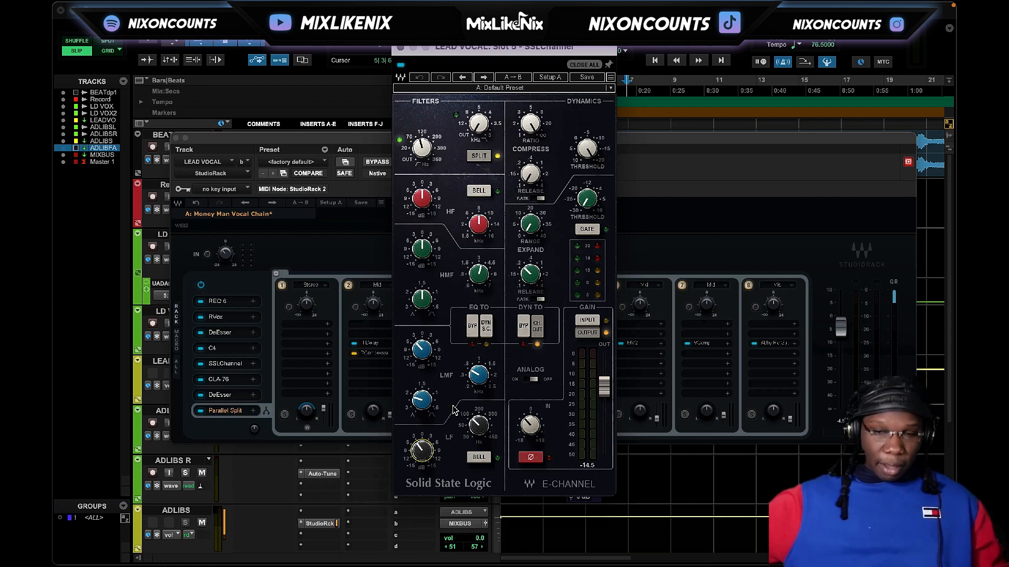
Step: Inspect the high-pass and low-pass filter frequencies in SSLChannel, leaving both as they are
click(429, 148)
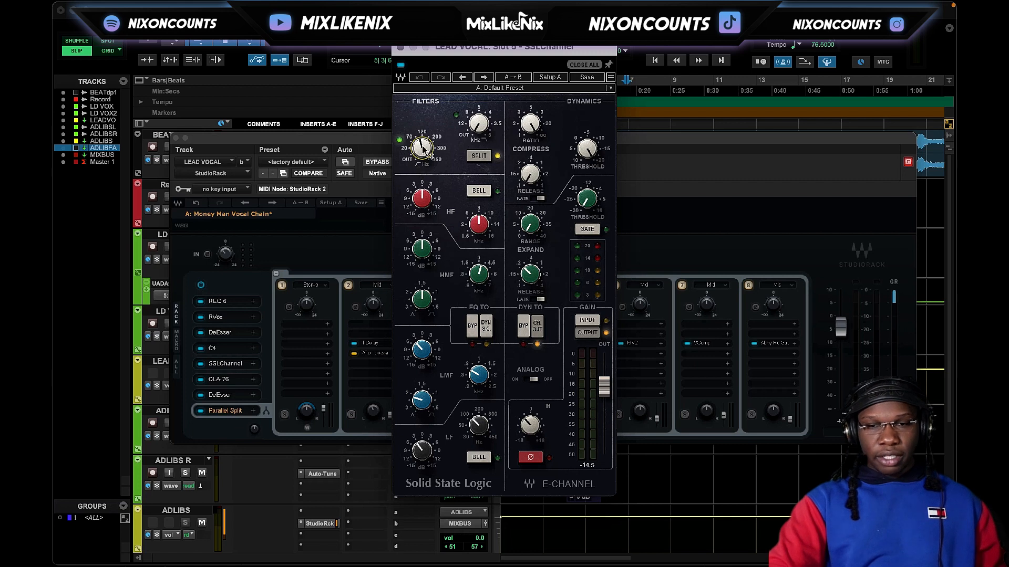
click(478, 122)
click(423, 149)
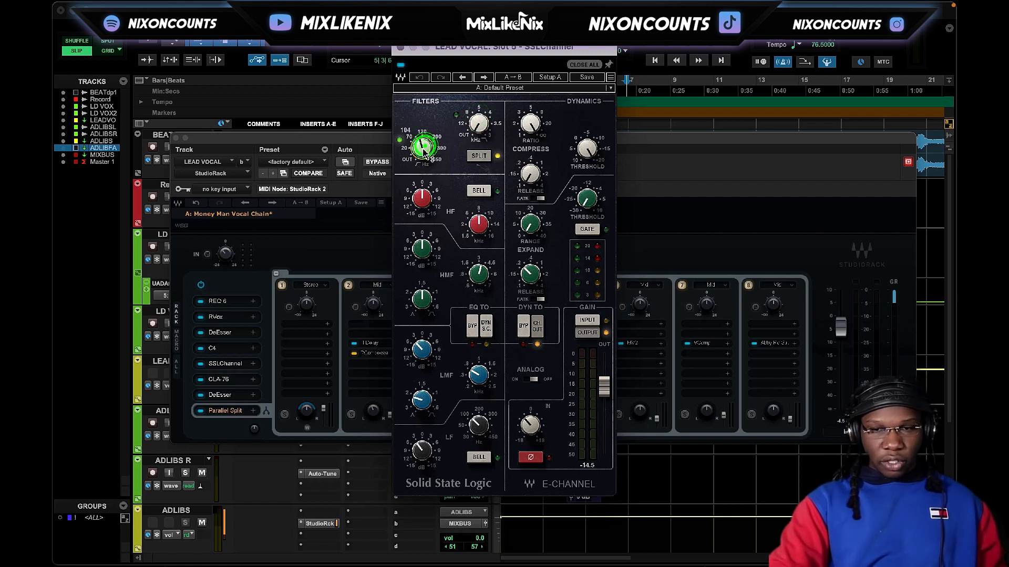
click(478, 125)
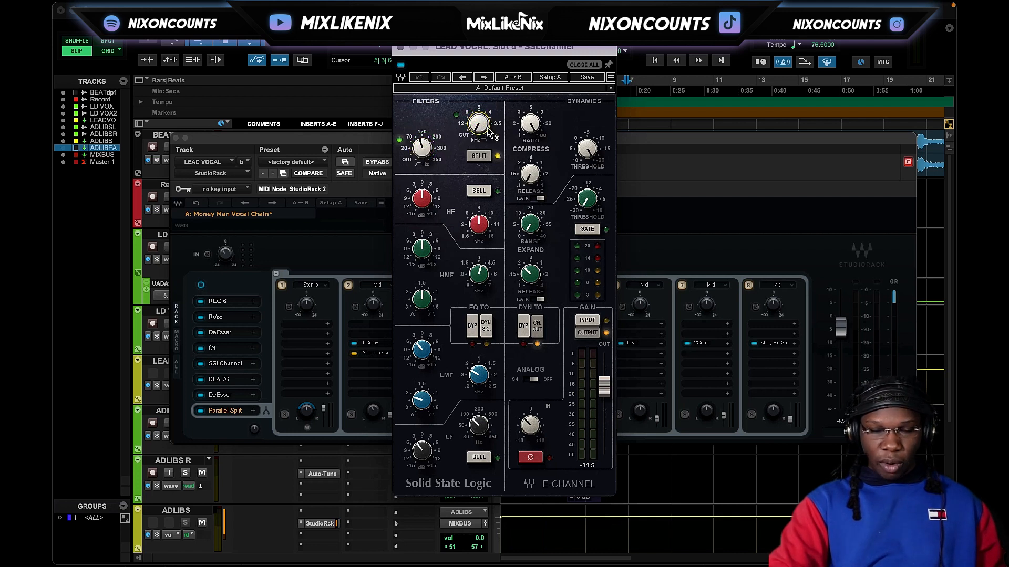
click(432, 144)
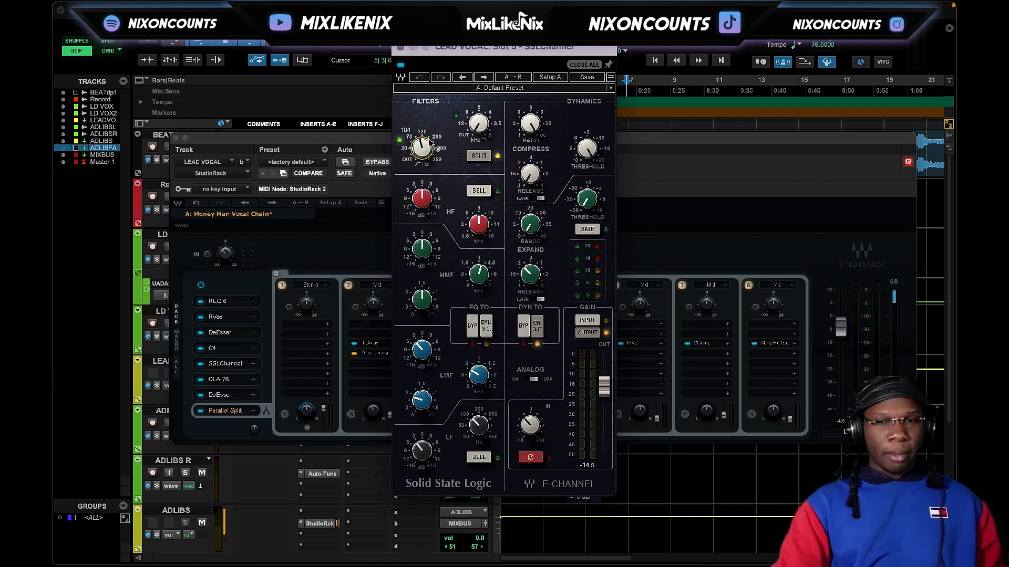
Step: Check the compressor ratio and input gain in SSLChannel, and play the vocal while watching the compression meter
click(533, 125)
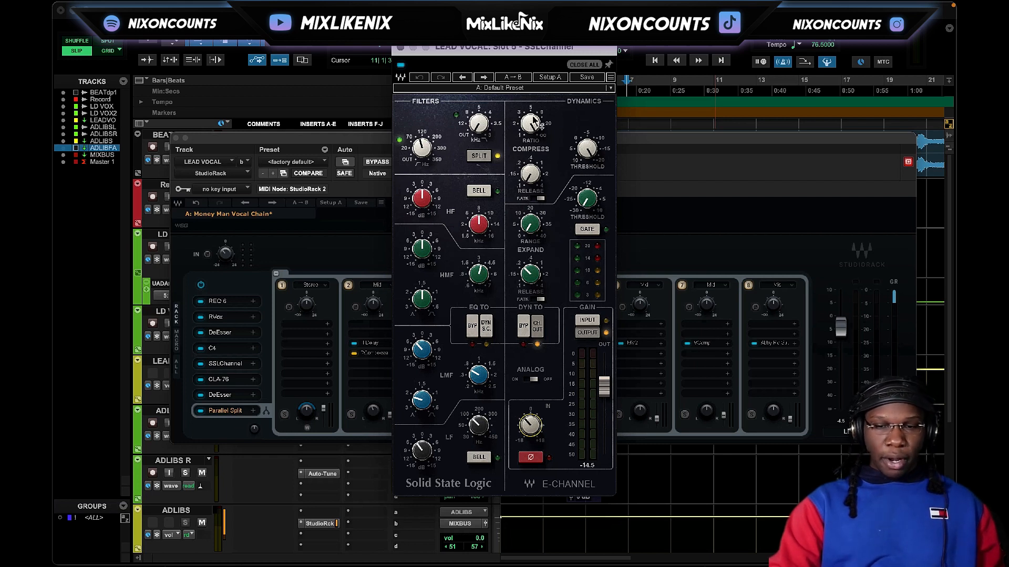
click(529, 420)
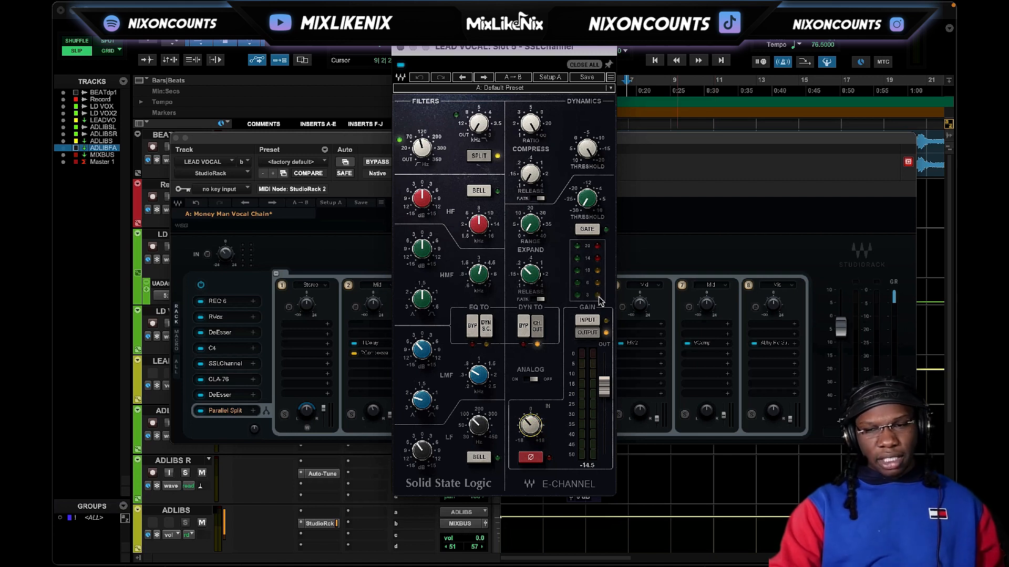
key(space)
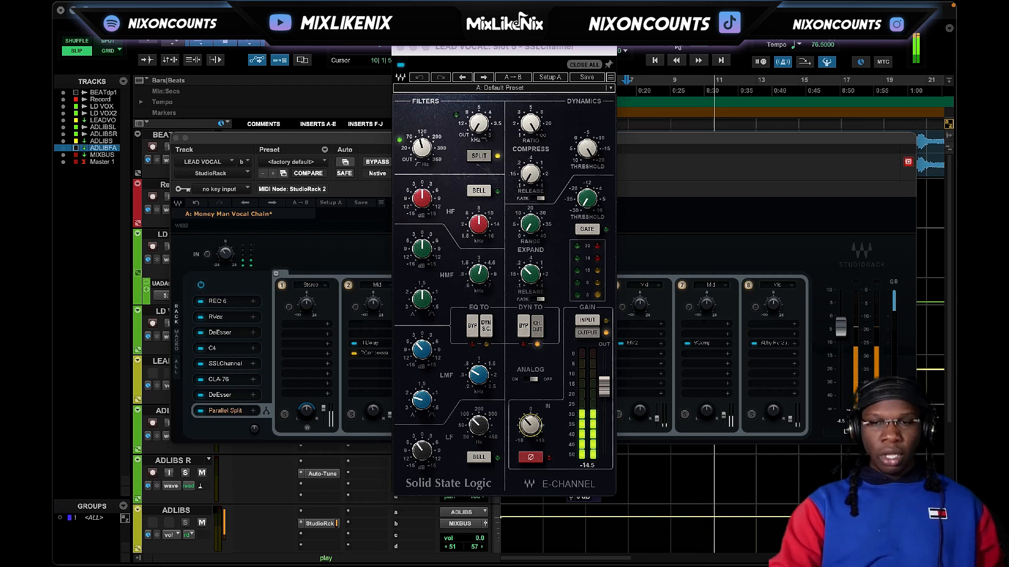
key(space)
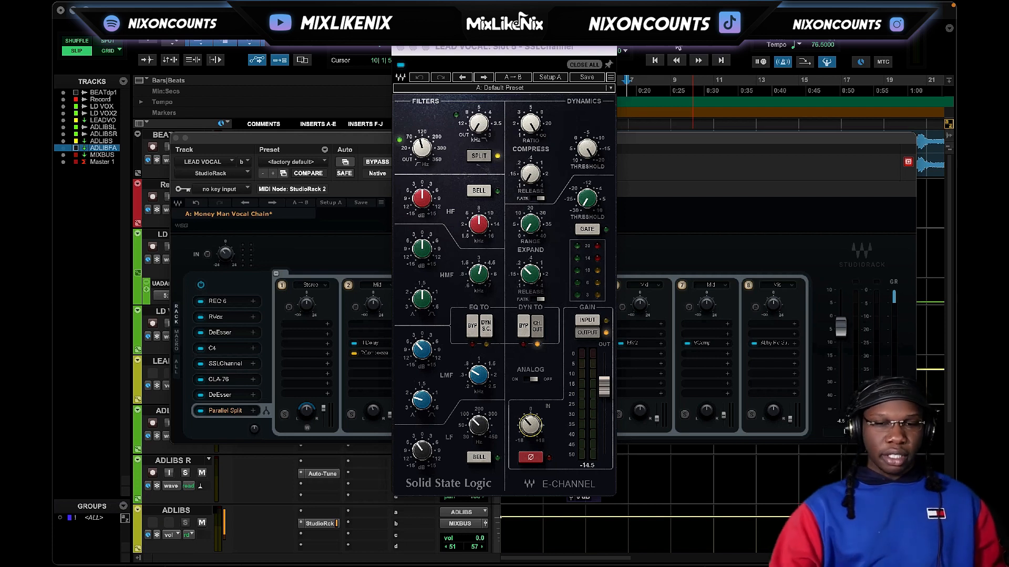
Step: Open CLA-76 from the LEAD VOCAL chain, pin its window, and arrange it with the StudioRack window below the timeline ruler
click(227, 379)
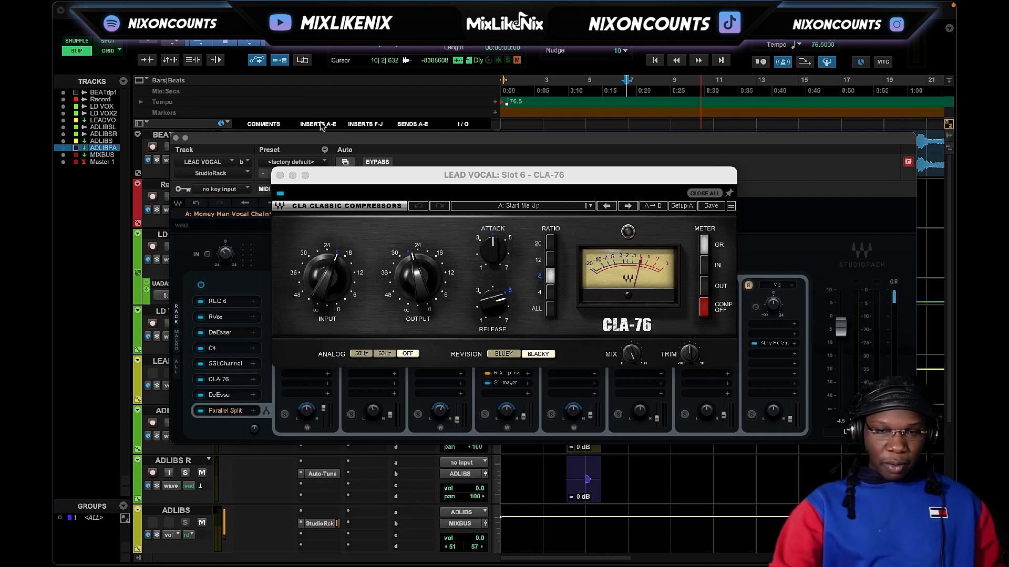
click(731, 195)
drag(665, 140, 663, 327)
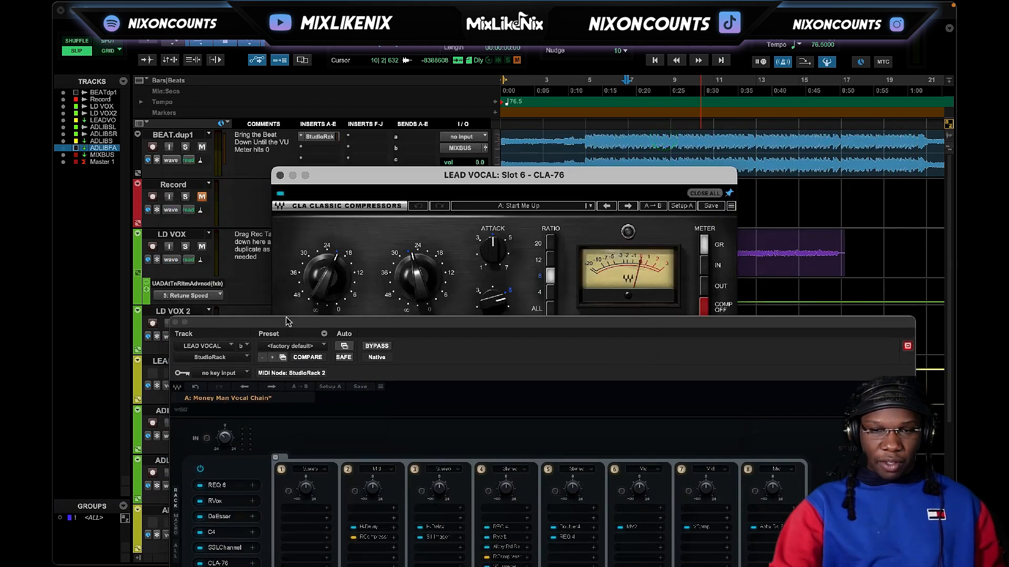
click(172, 326)
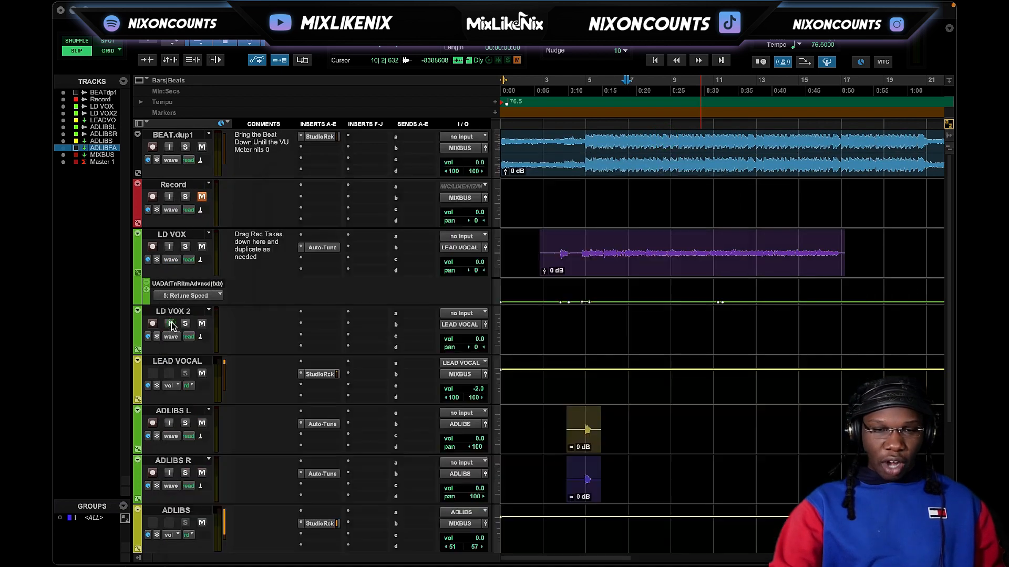
click(329, 374)
drag(499, 175, 392, 185)
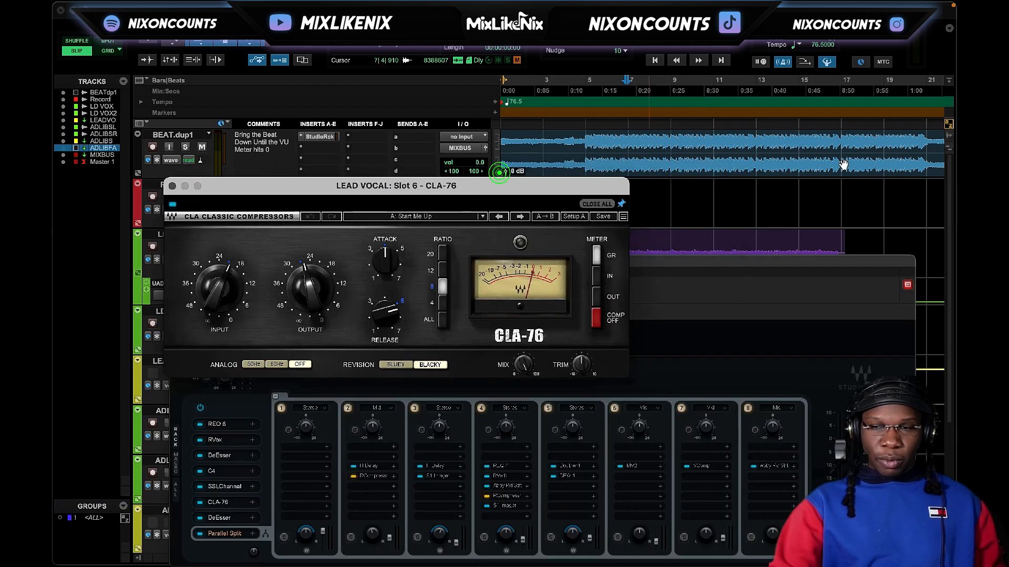
Step: Compare the Bluey and Blacky revisions of CLA-76 during playback from about 0:50, ending on Blacky, and bring the StudioRack window forward
click(844, 83)
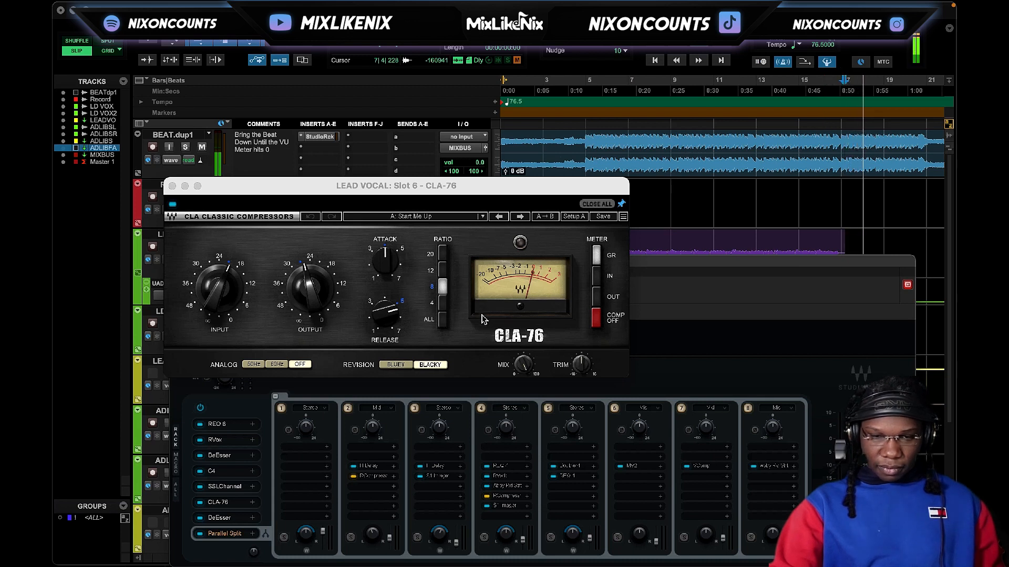
click(395, 365)
click(392, 366)
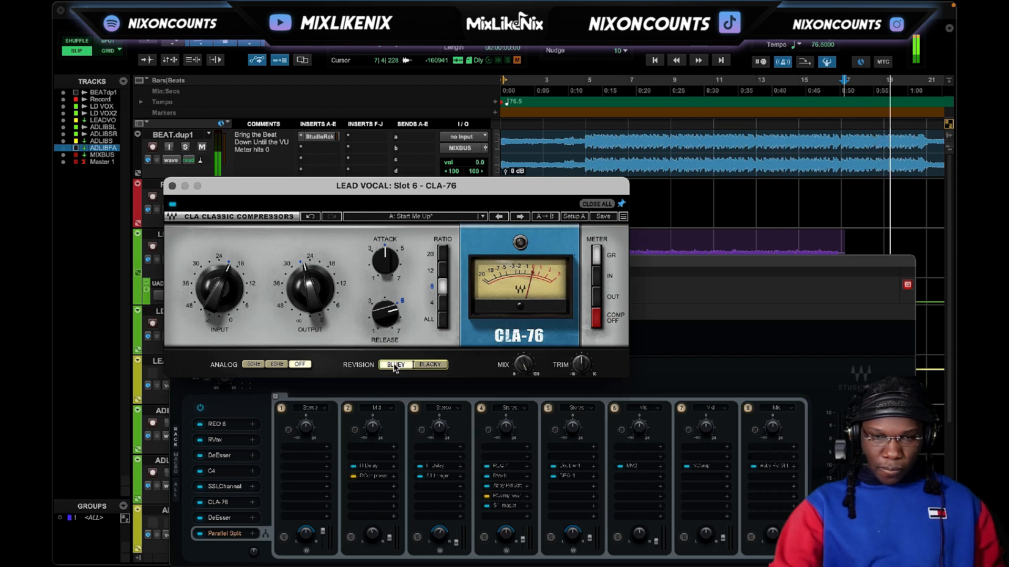
click(428, 367)
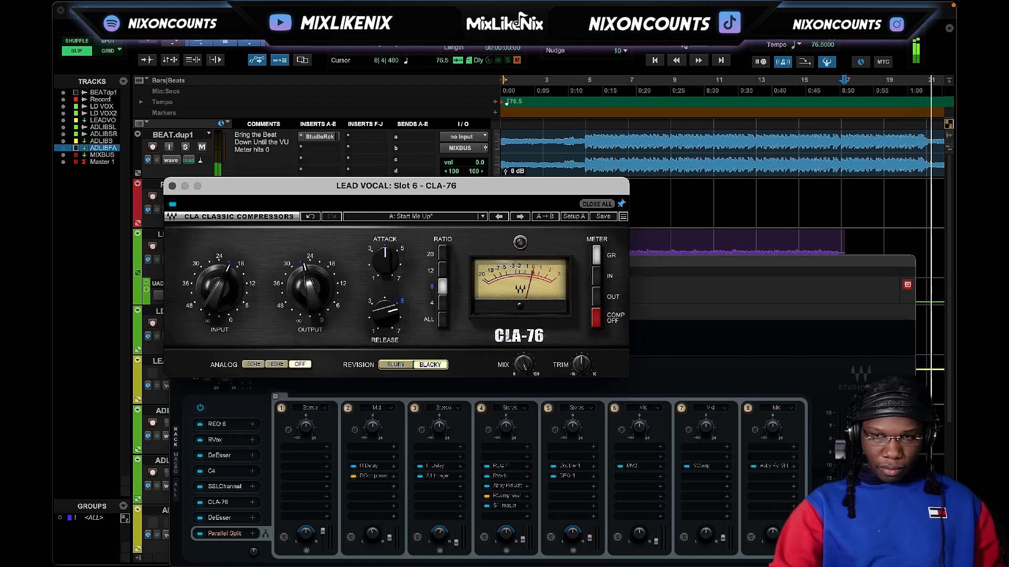
click(392, 365)
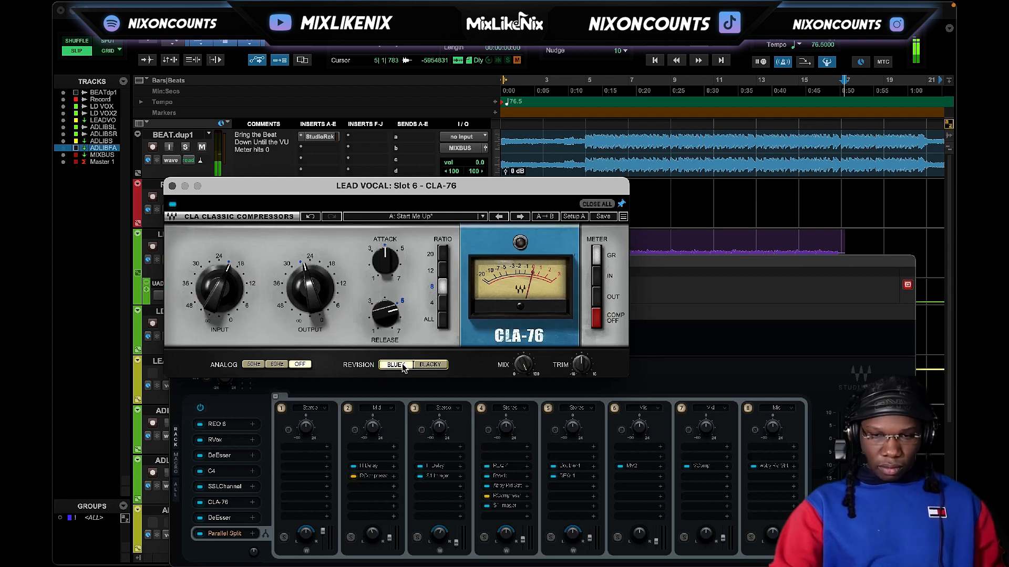
click(428, 366)
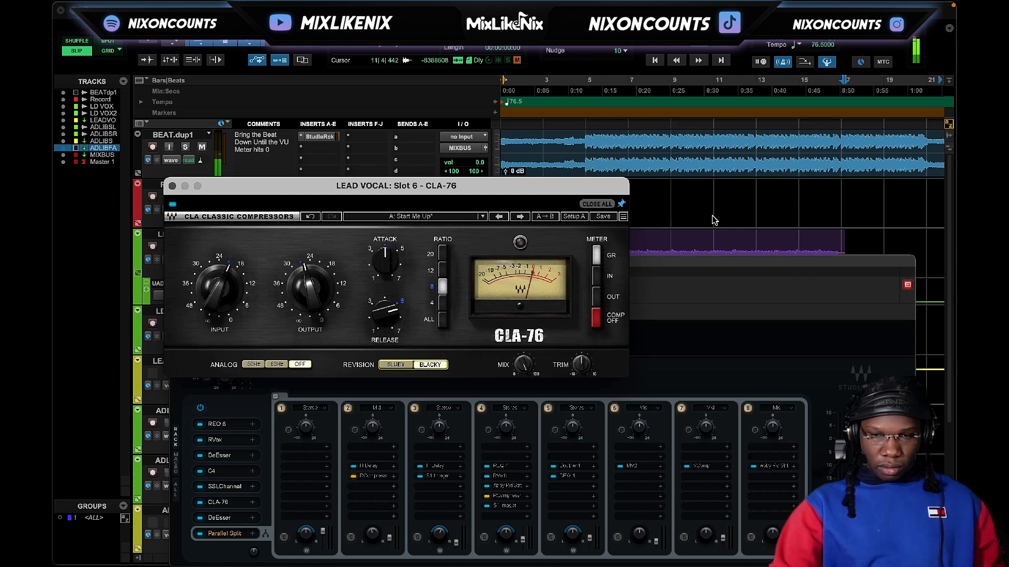
click(676, 268)
drag(676, 268, 710, 113)
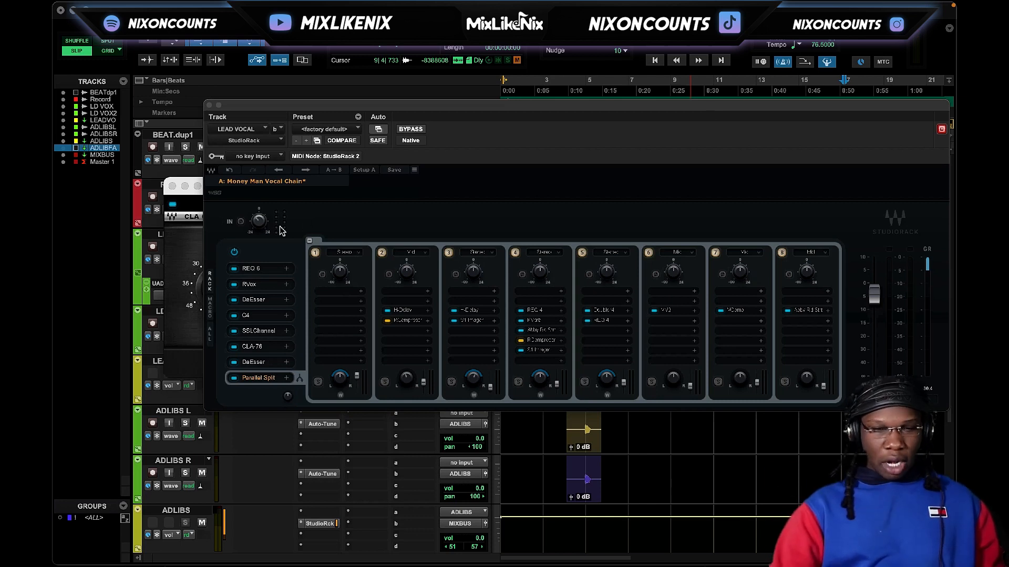
Step: Bring CLA-76 forward, compare its Bluey and Blacky revisions, leave it on Blacky, and close its window
click(194, 232)
click(192, 230)
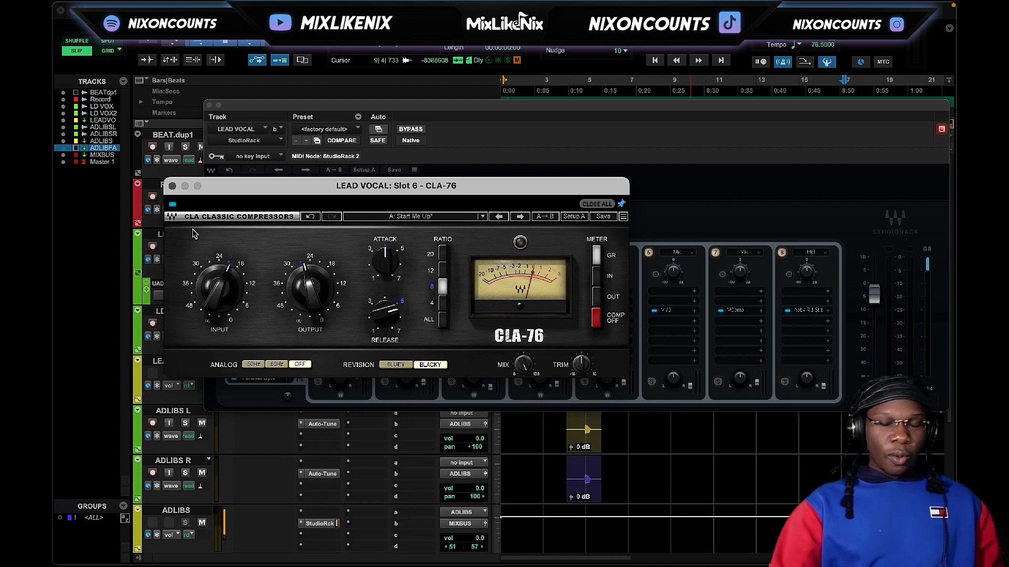
click(395, 362)
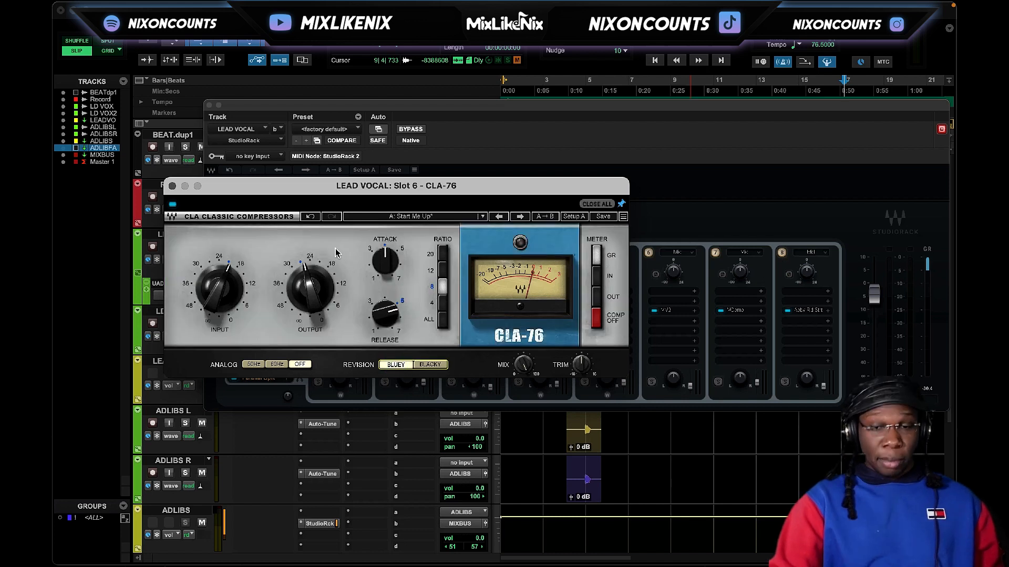
click(432, 366)
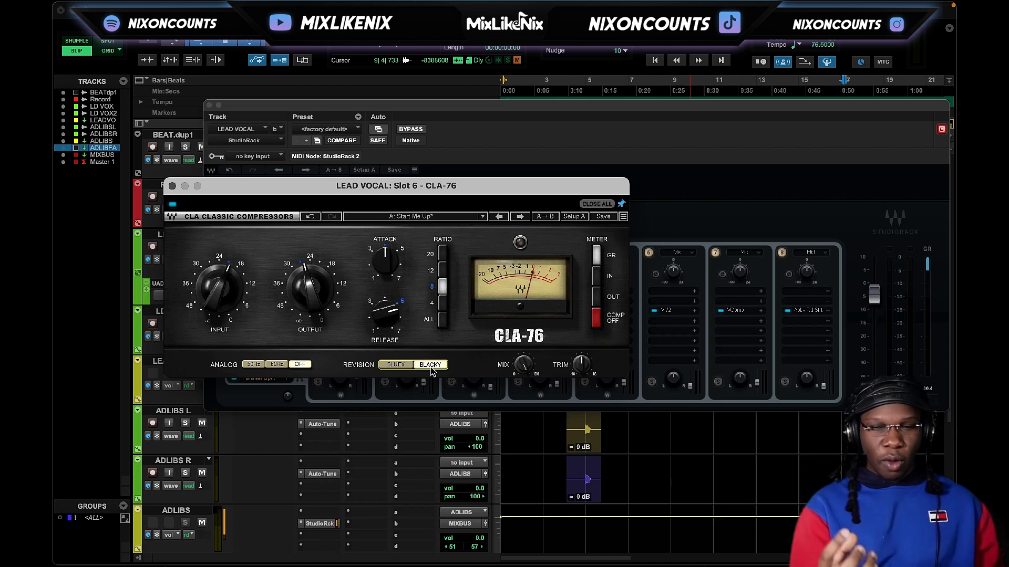
click(264, 243)
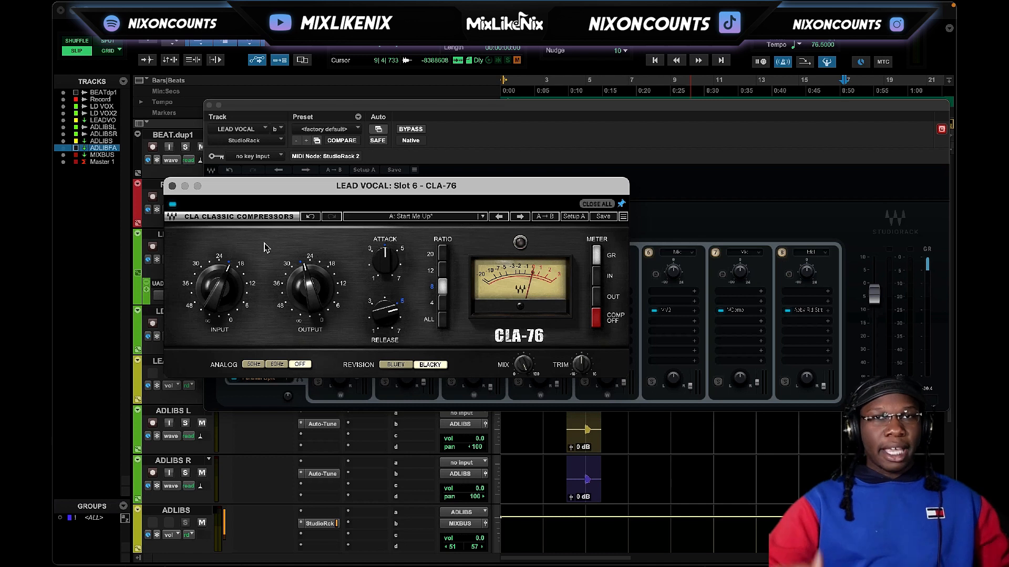
click(172, 185)
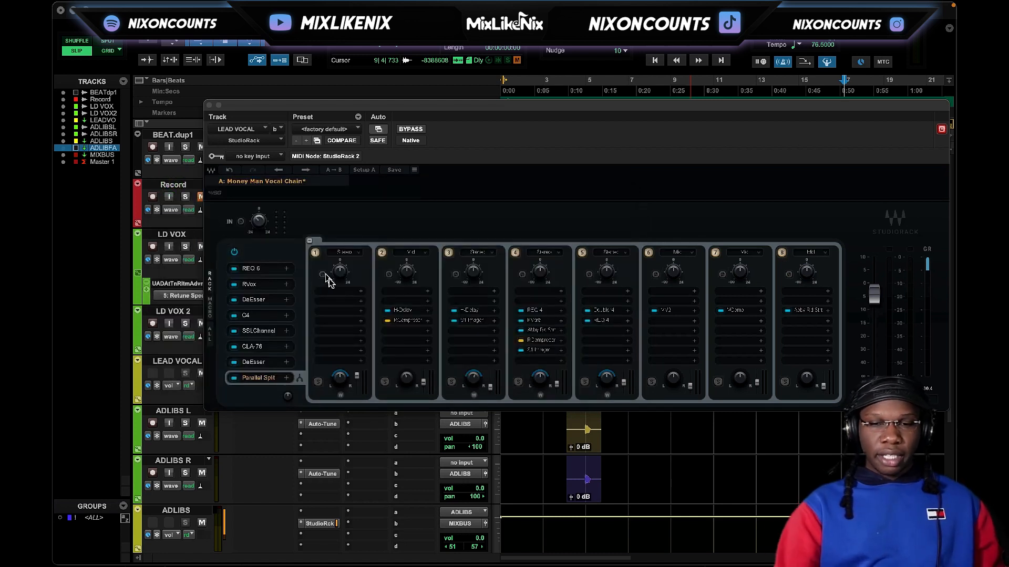
Step: Check the H-Delay settings in parallel rack 2, and move the StudioRack window to uncover the timeline ruler
click(403, 311)
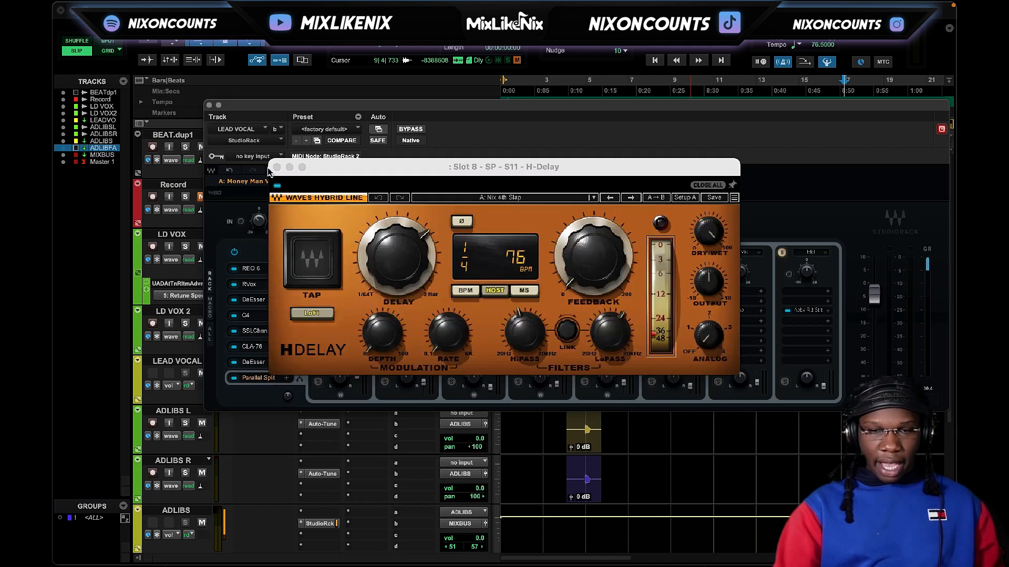
click(276, 167)
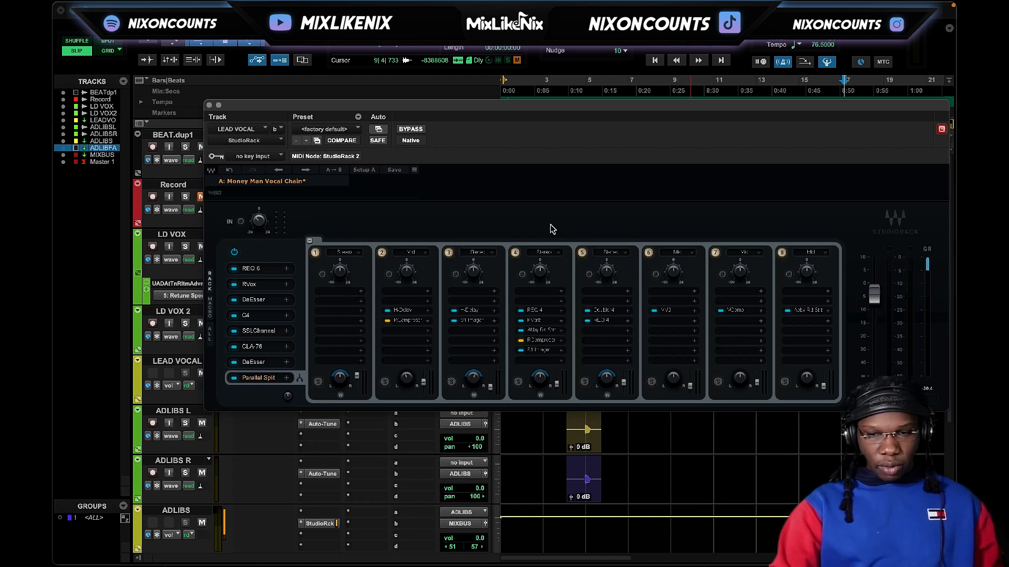
drag(565, 106, 699, 108)
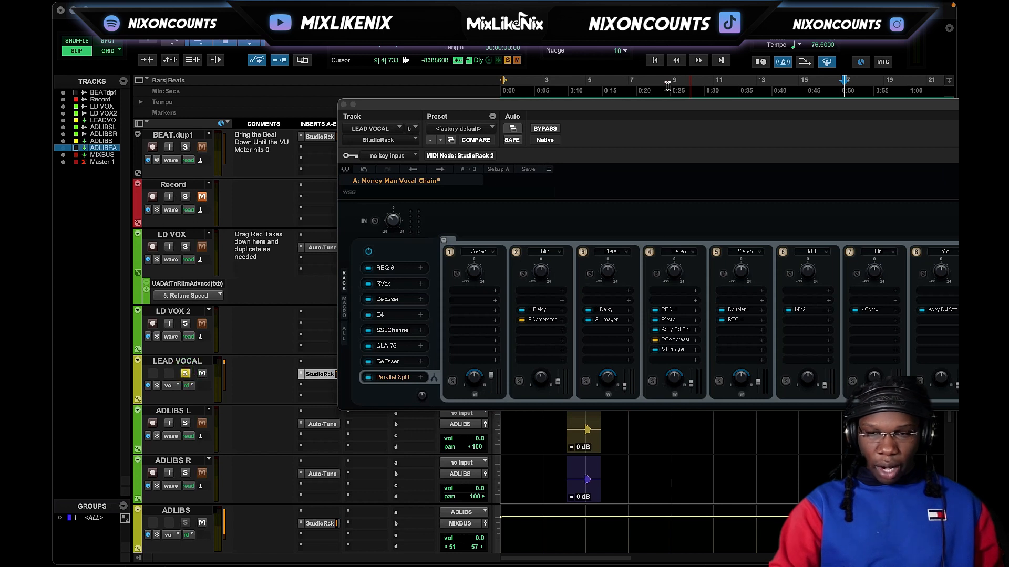
drag(666, 105, 479, 118)
Step: Open Abbey Road Saturator from parallel rack 4, arrange it and StudioRack to uncover the tracks, and play from about 0:17
click(488, 342)
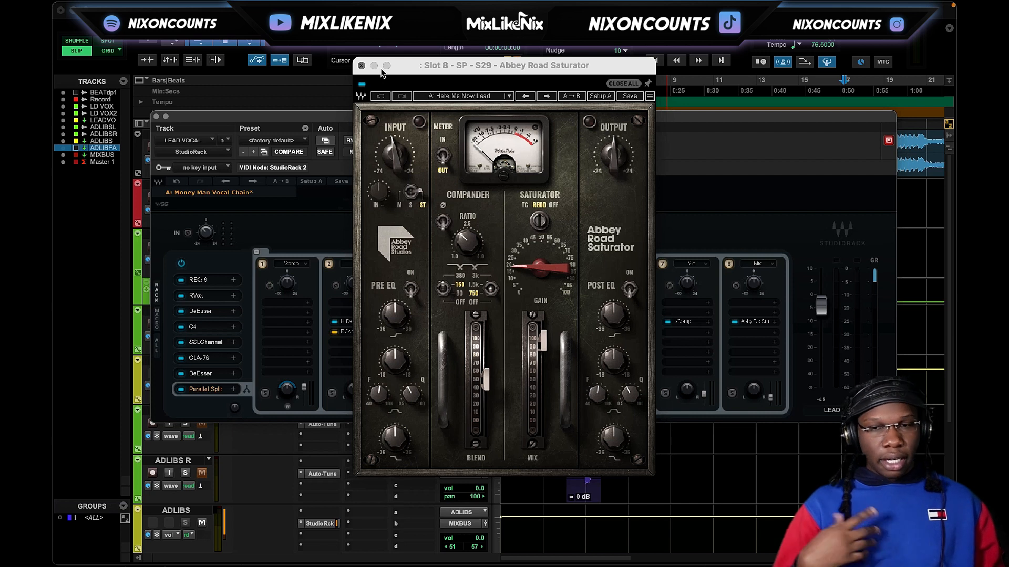
drag(458, 64, 209, 68)
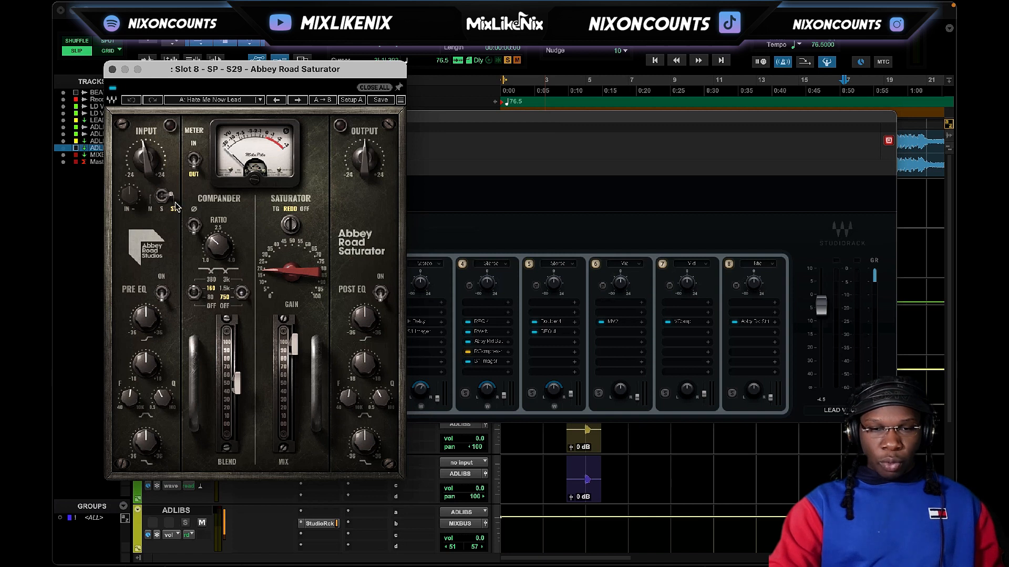
drag(605, 116, 654, 343)
click(585, 86)
click(627, 92)
drag(294, 69, 573, 68)
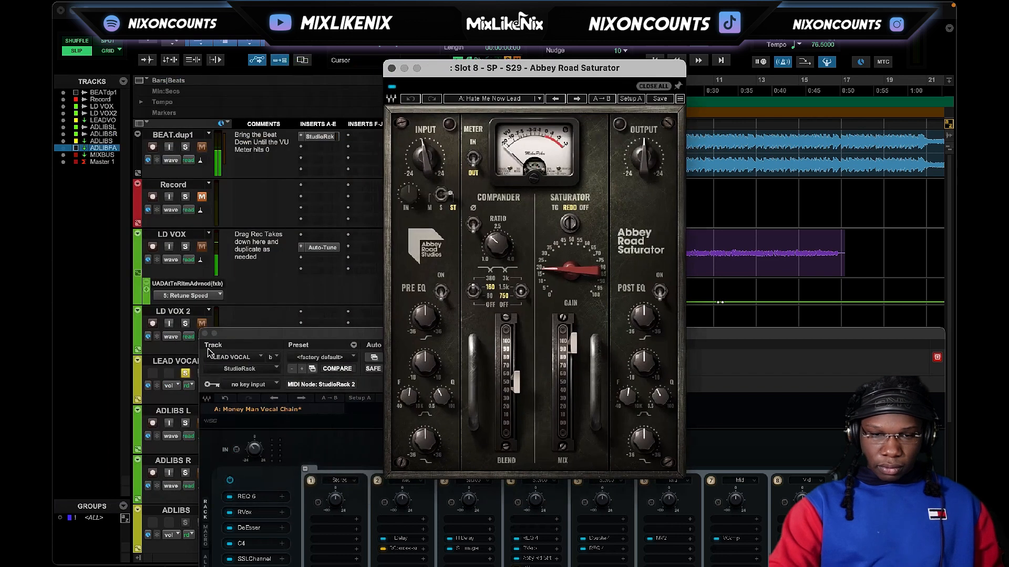
Step: Solo the LD VOX track, bring the StudioRack window up in front of the saturator, and stop playback
click(185, 247)
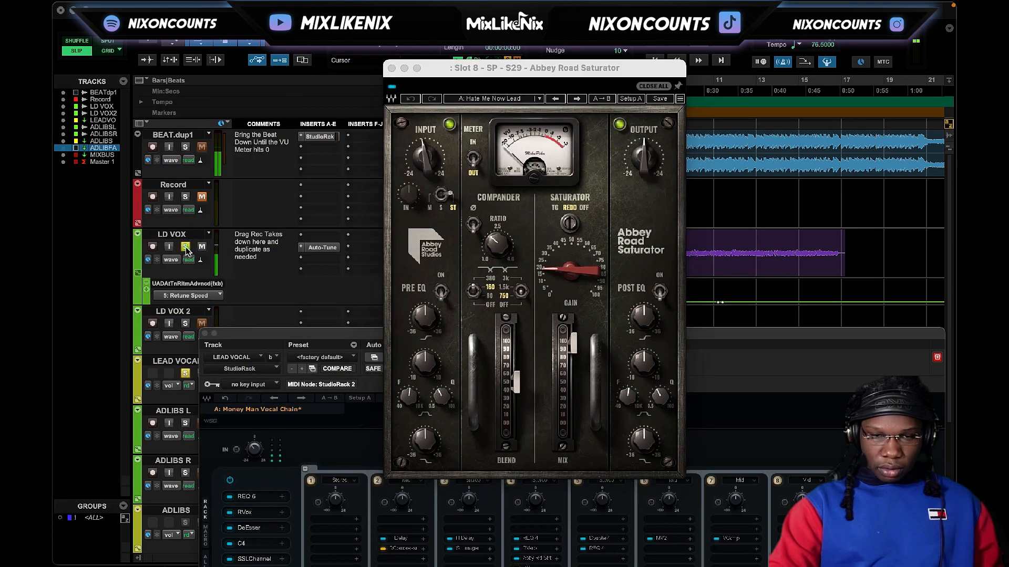
drag(724, 332, 632, 174)
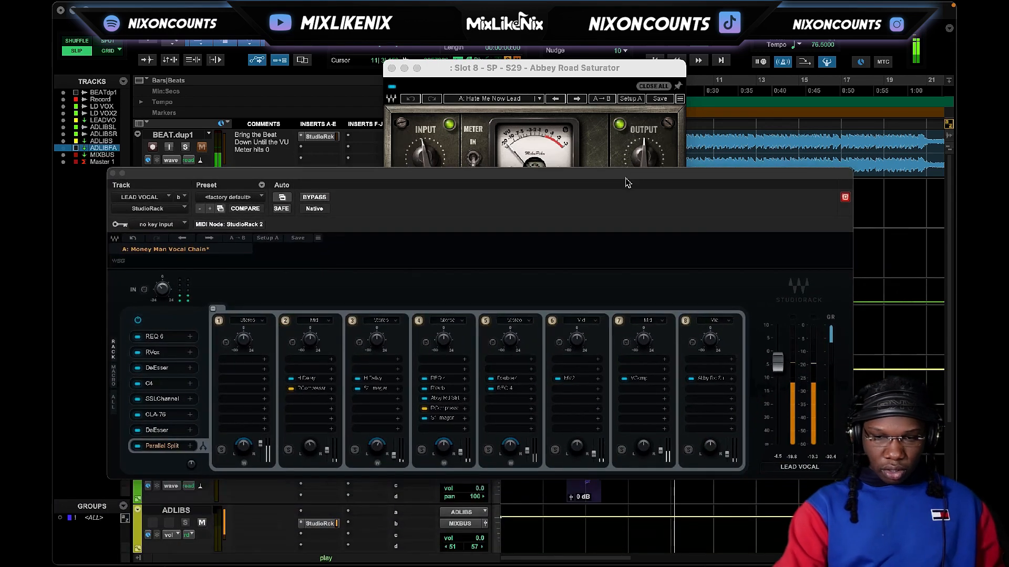
key(space)
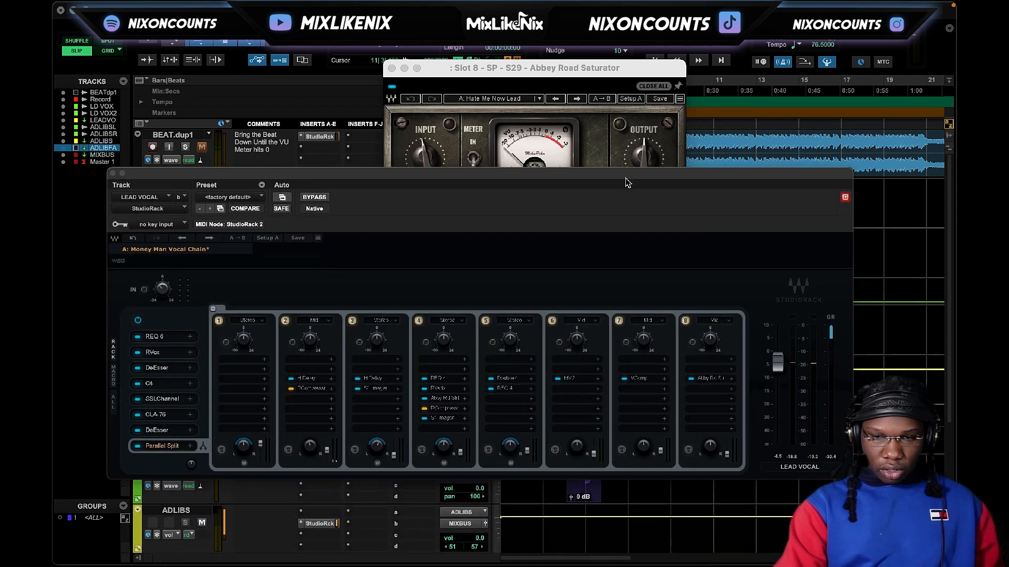
Step: Compare the vocal during playback with Abbey Road Saturator in parallel rack 4 bypassed and active, leaving it active
key(space)
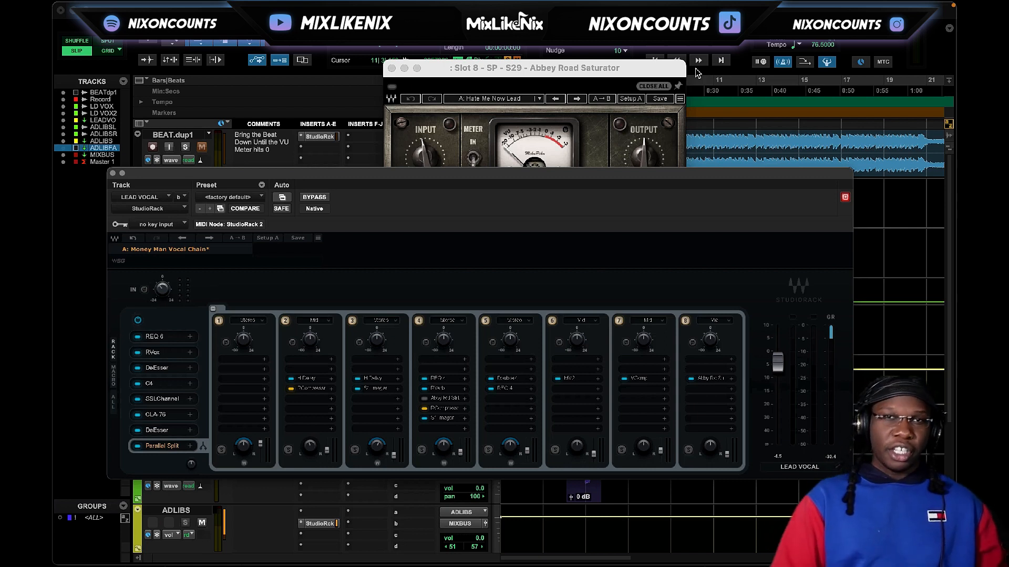
key(space)
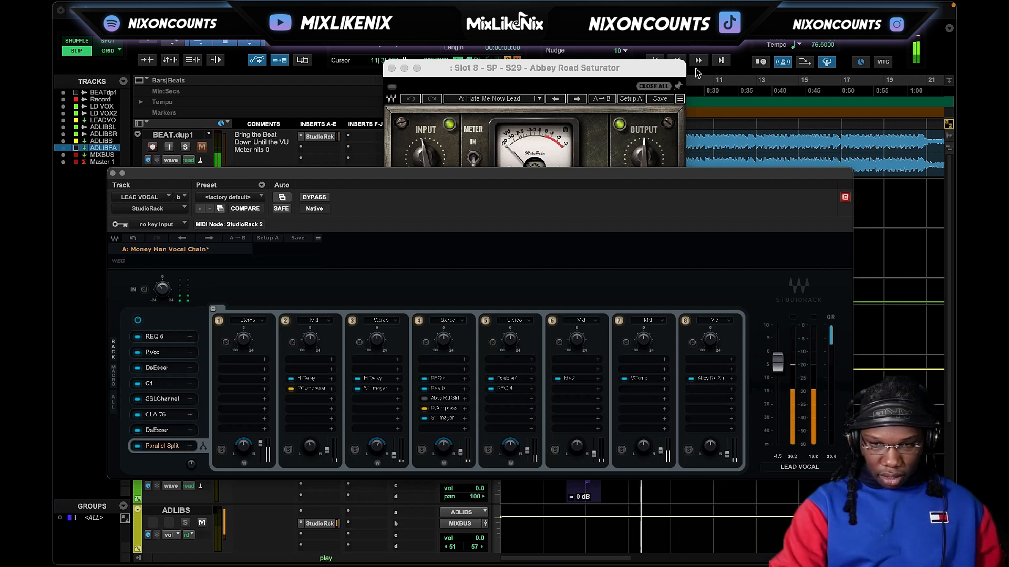
key(space)
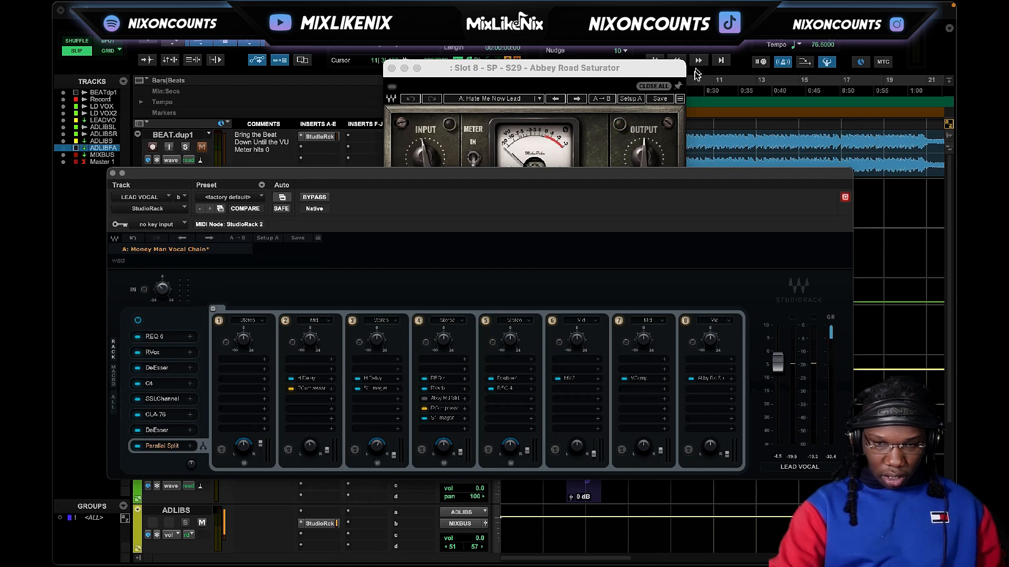
click(423, 399)
key(space)
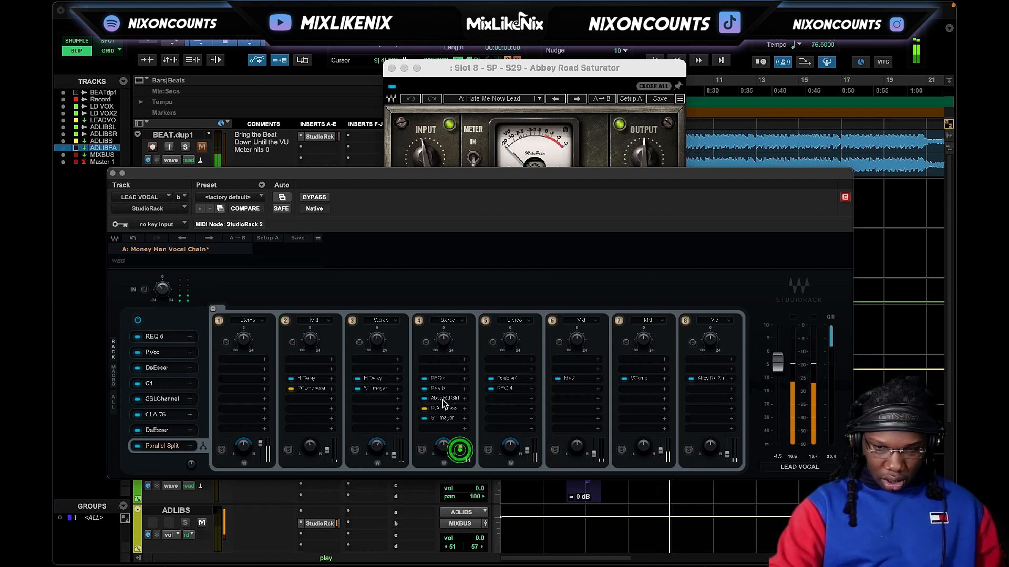
key(space)
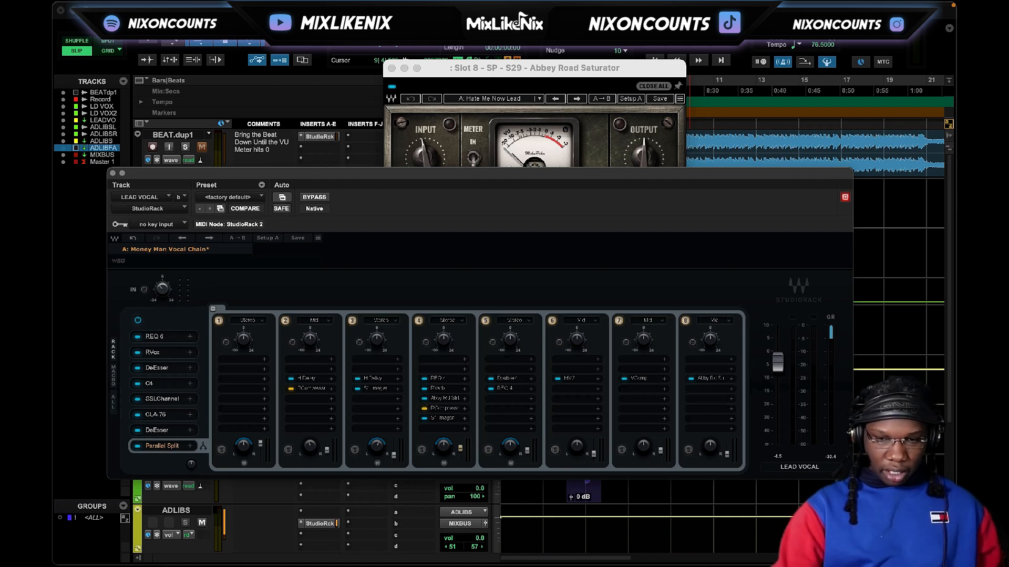
key(space)
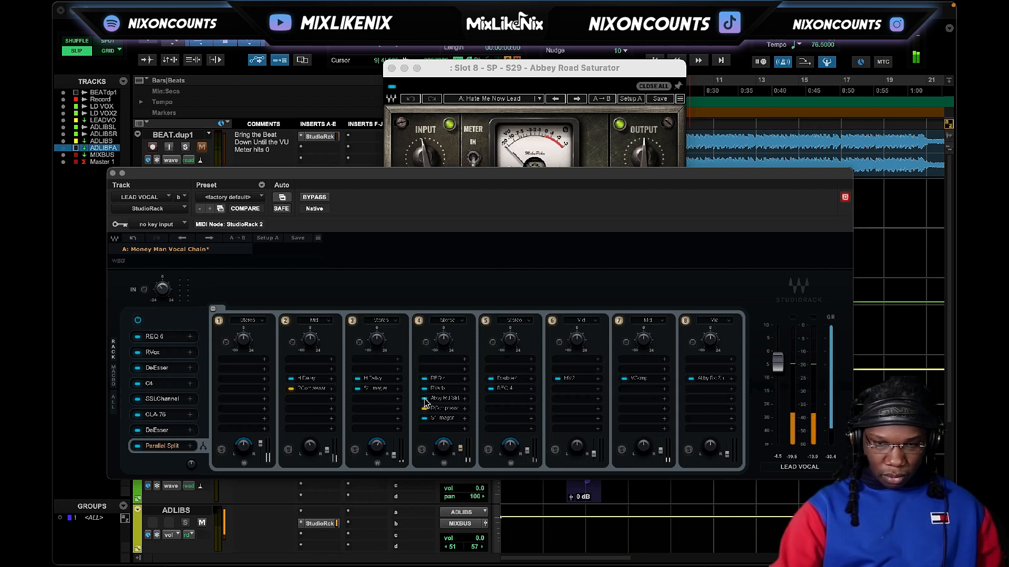
click(424, 399)
key(space)
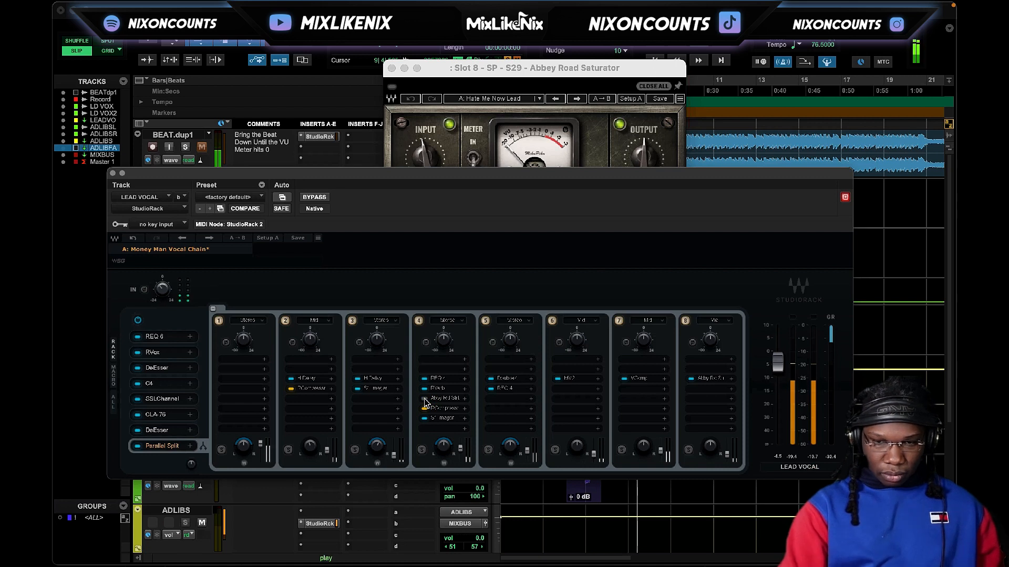
key(space)
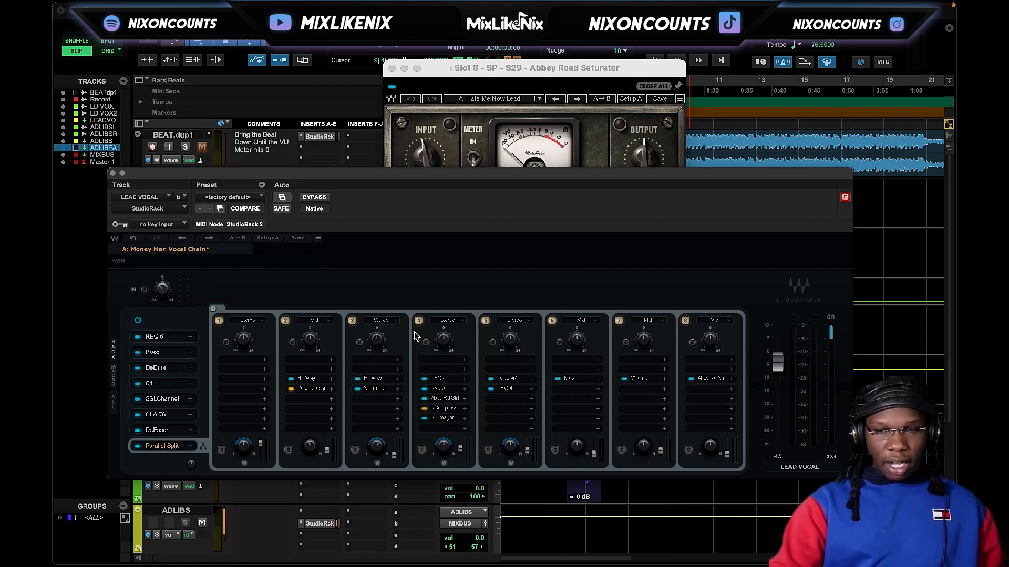
Step: Check the RVerb and RCompressor settings in parallel rack 4, and bring the StudioRack window forward
click(440, 389)
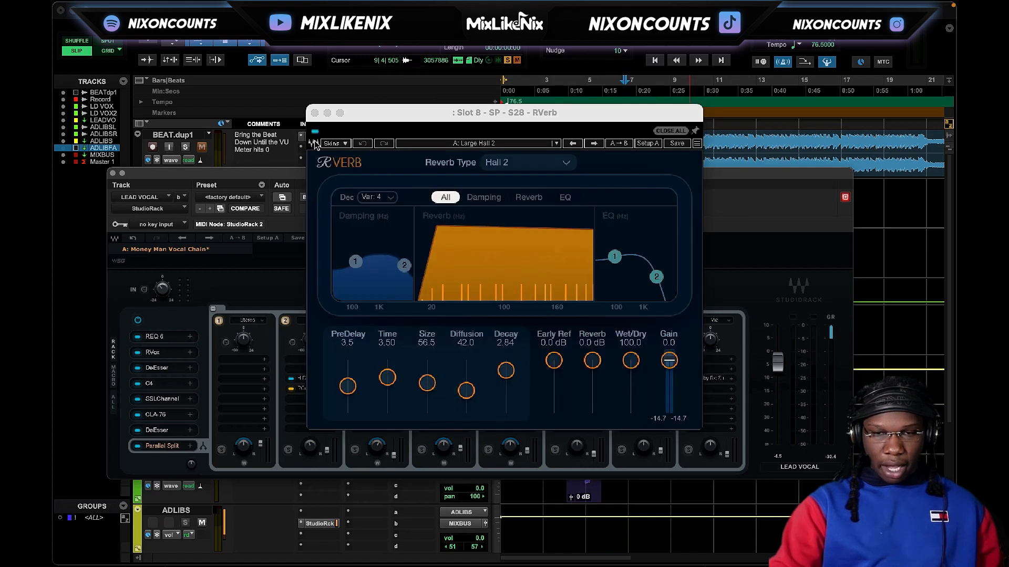
click(314, 113)
click(446, 407)
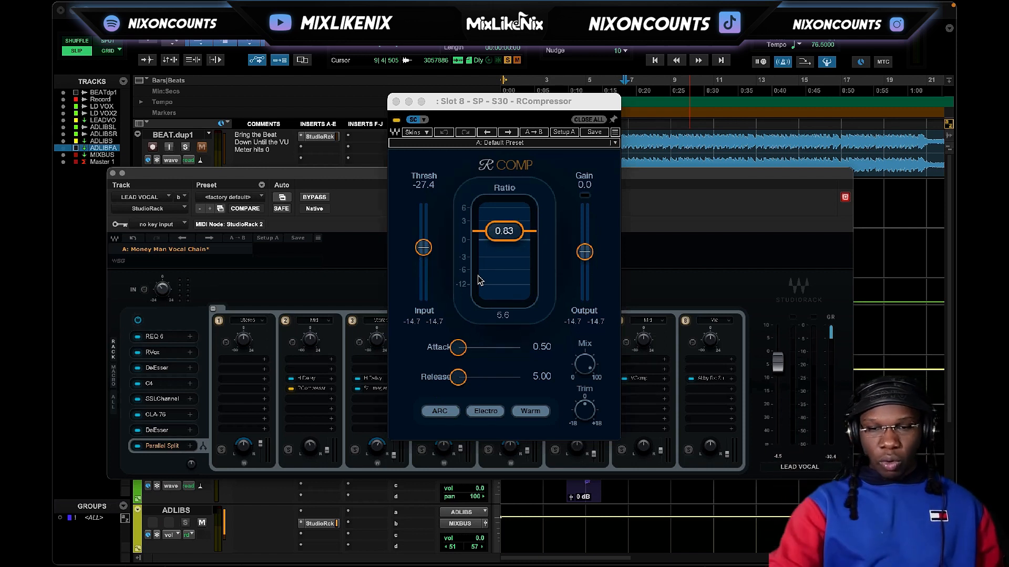
click(380, 294)
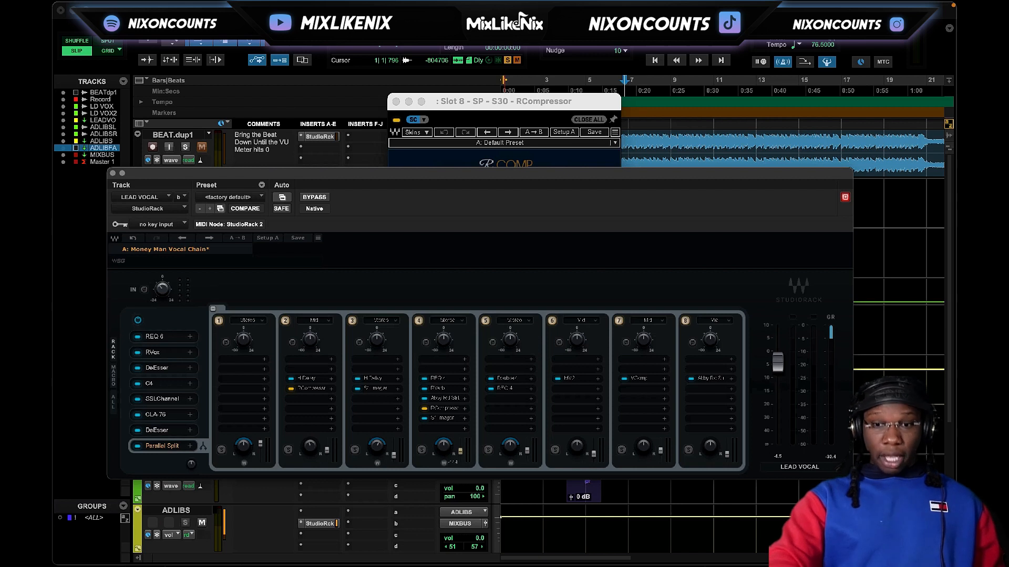
Step: Reopen RCompressor in parallel rack 4, compare it bypassed and active during playback while watching its ratio meter, and close it
click(444, 408)
click(502, 324)
click(503, 315)
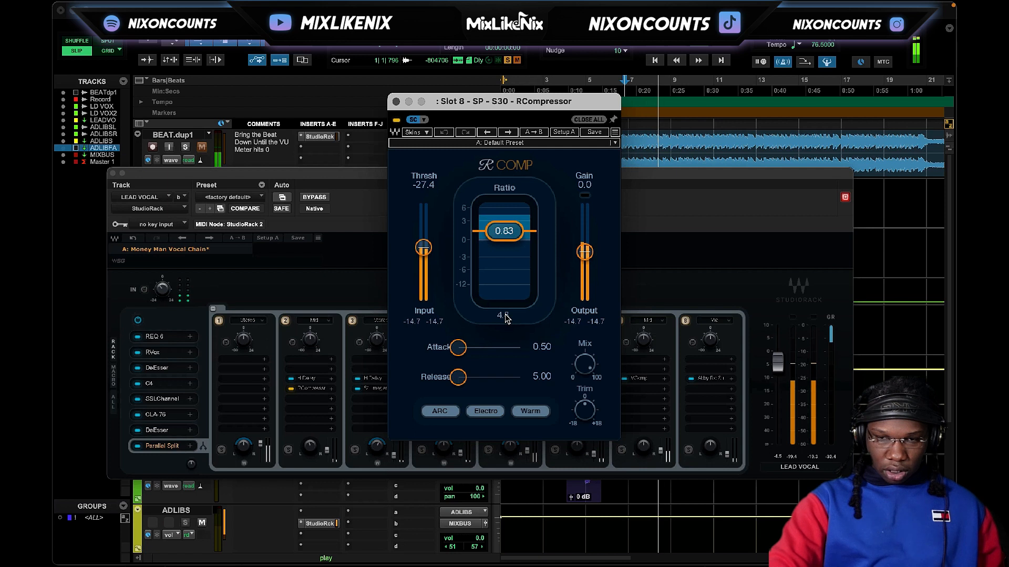
click(397, 120)
click(397, 119)
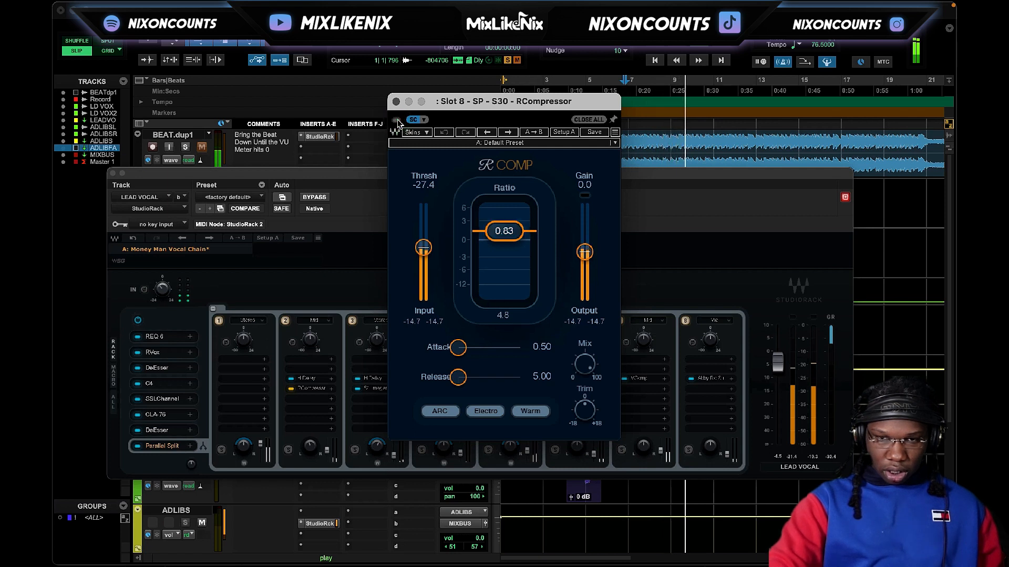
click(397, 120)
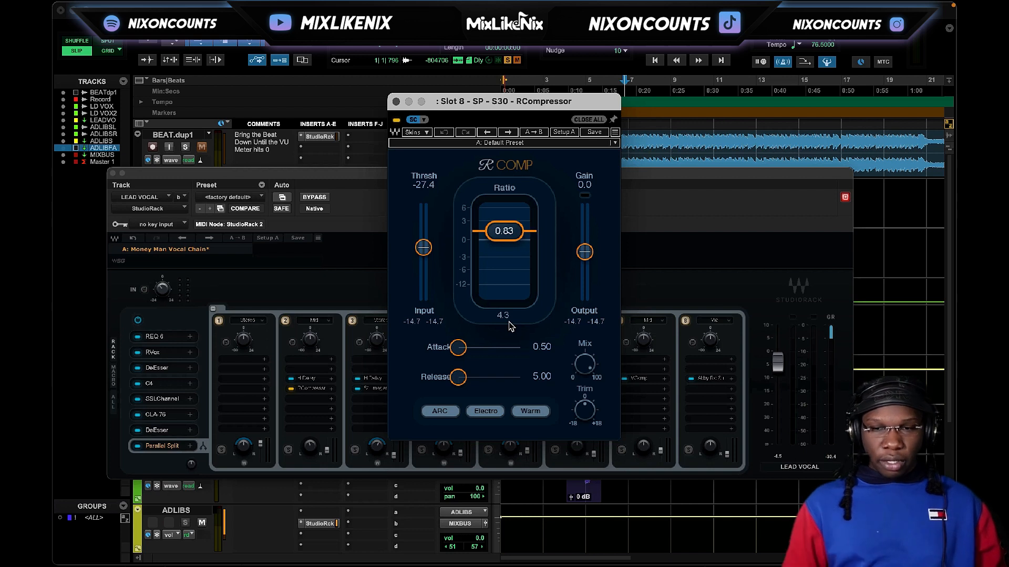
click(396, 101)
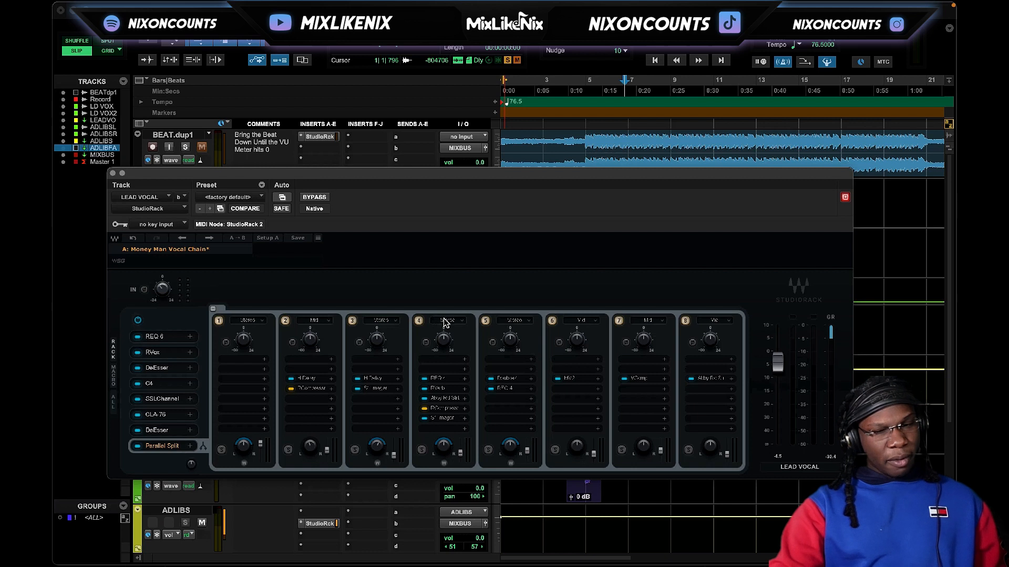
Step: Set the RCompressor ratio in parallel rack 4 to 0.80 and close the plug-in window
click(448, 409)
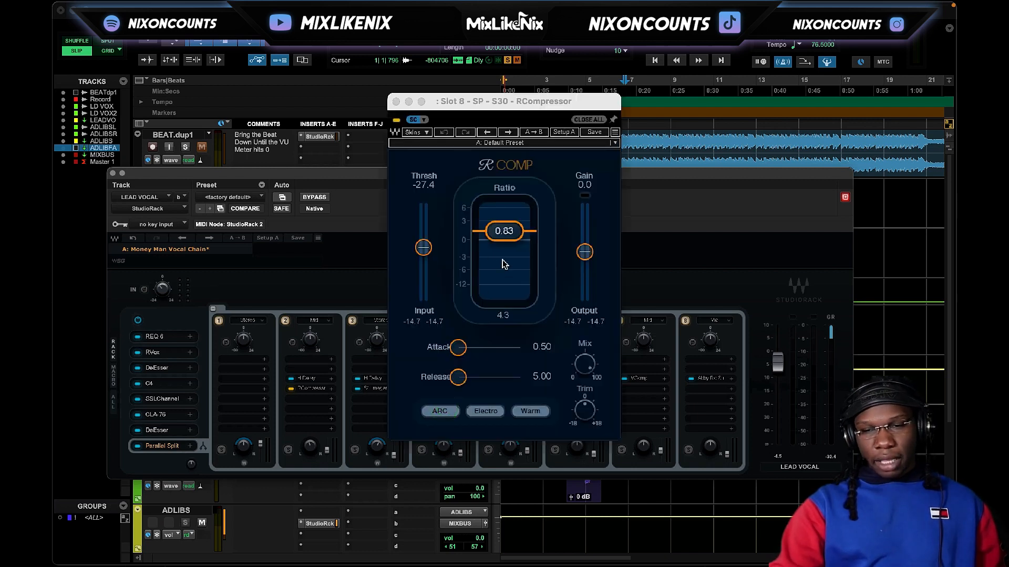
mouse_move(504, 232)
mouse_down()
mouse_move(518, 267)
mouse_move(516, 230)
mouse_up()
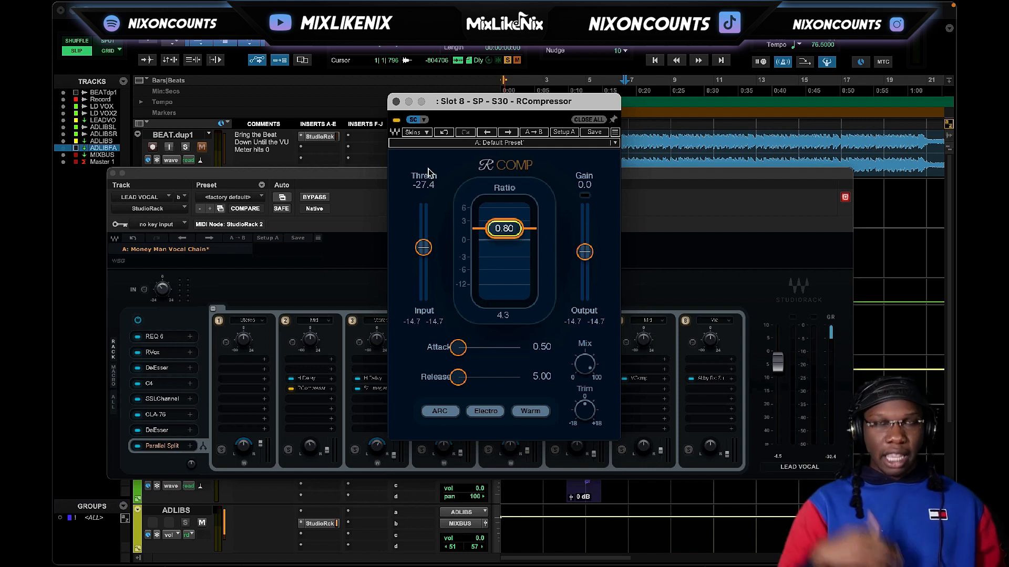
click(395, 102)
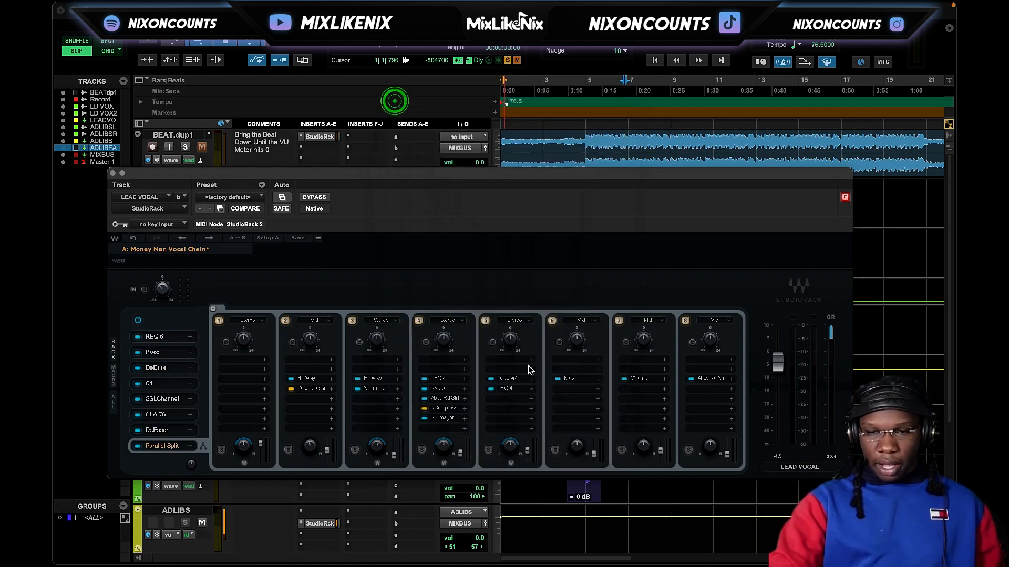
Step: Open MV2 from parallel rack 6, move StudioRack off the track controls, and clear the solo on LD VOX and LEAD VOCAL
click(568, 379)
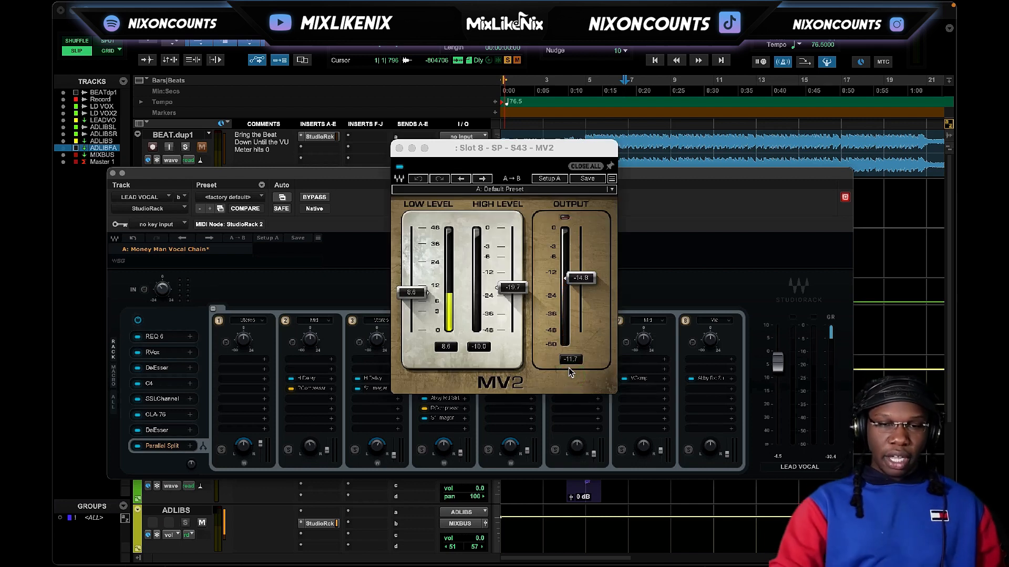
drag(265, 173, 511, 229)
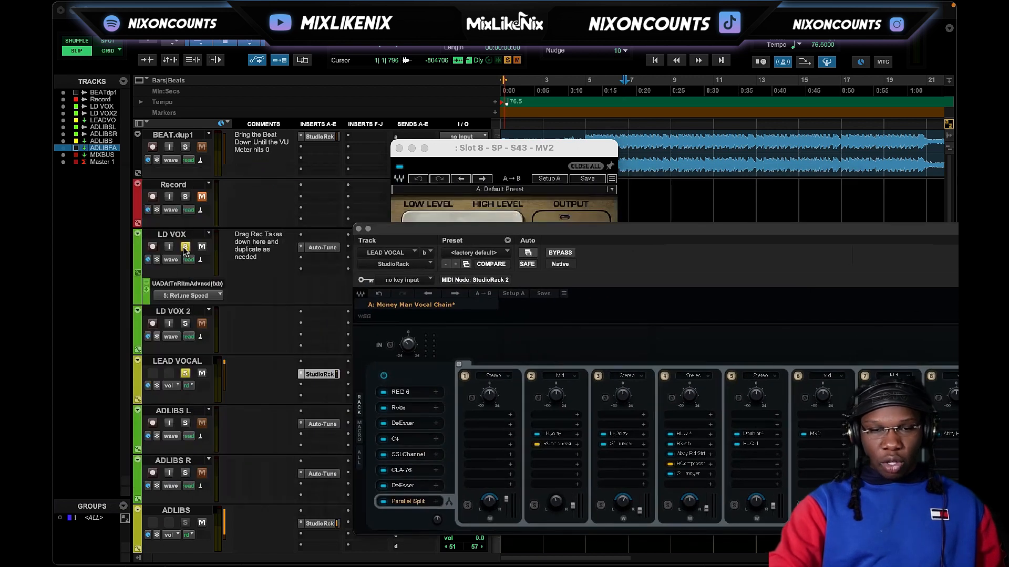
click(186, 374)
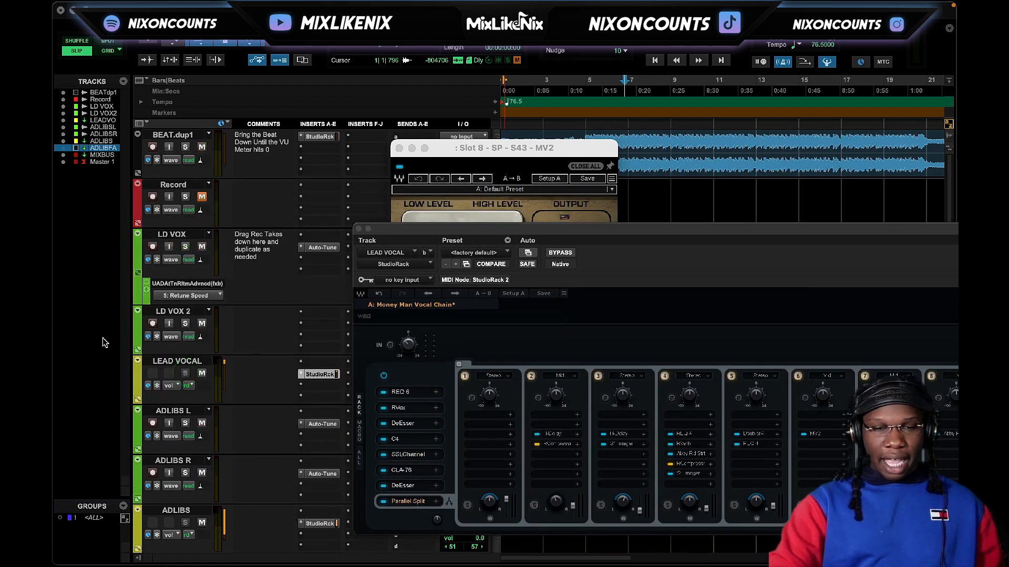
Step: Arrange the LEAD VOCAL StudioRack and MV2 windows so the parallel racks and MV2 levels are both in view
scroll(231, 361, down, 3)
scroll(232, 362, up, 3)
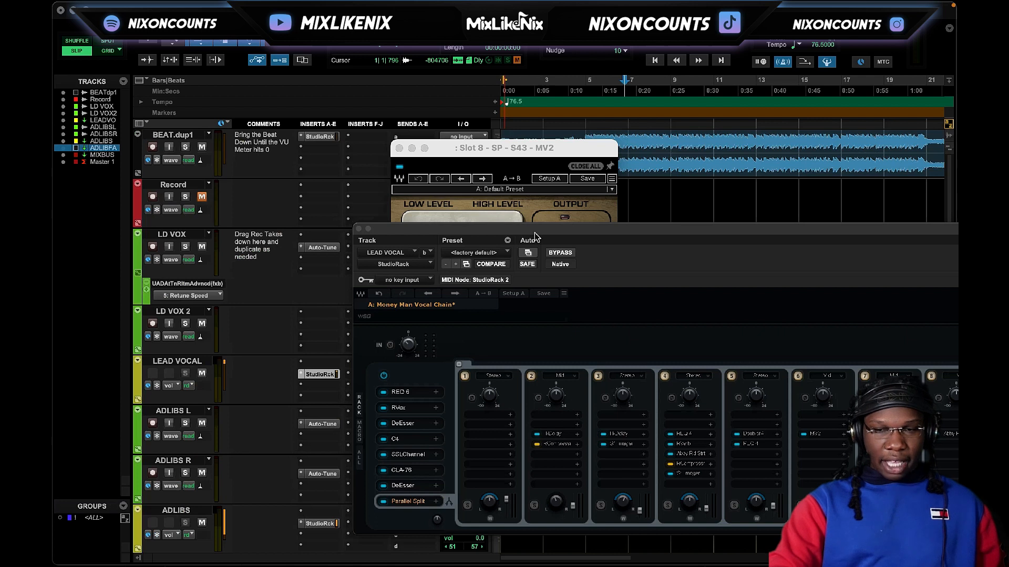
drag(536, 233, 306, 230)
click(449, 153)
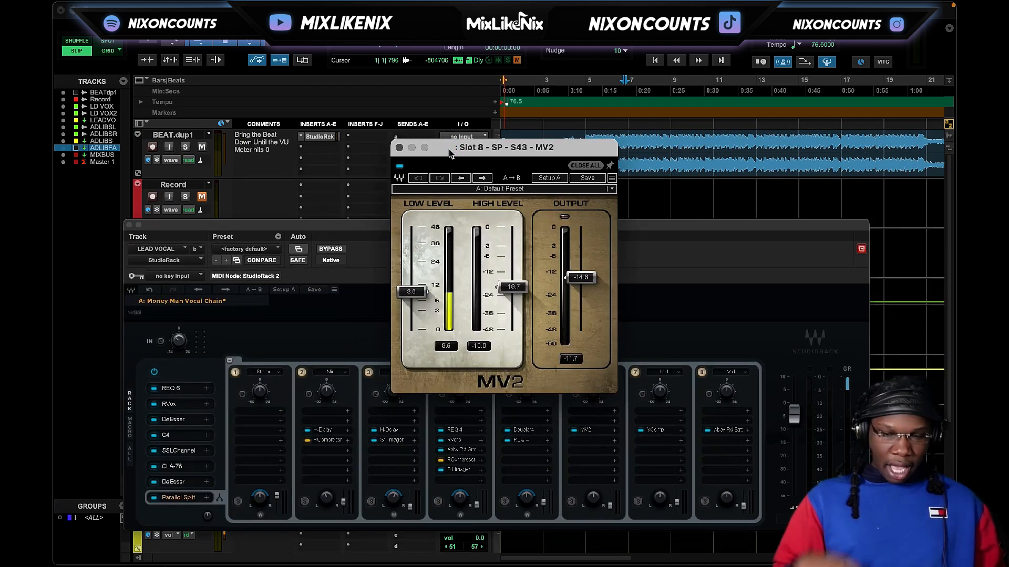
drag(451, 153, 249, 119)
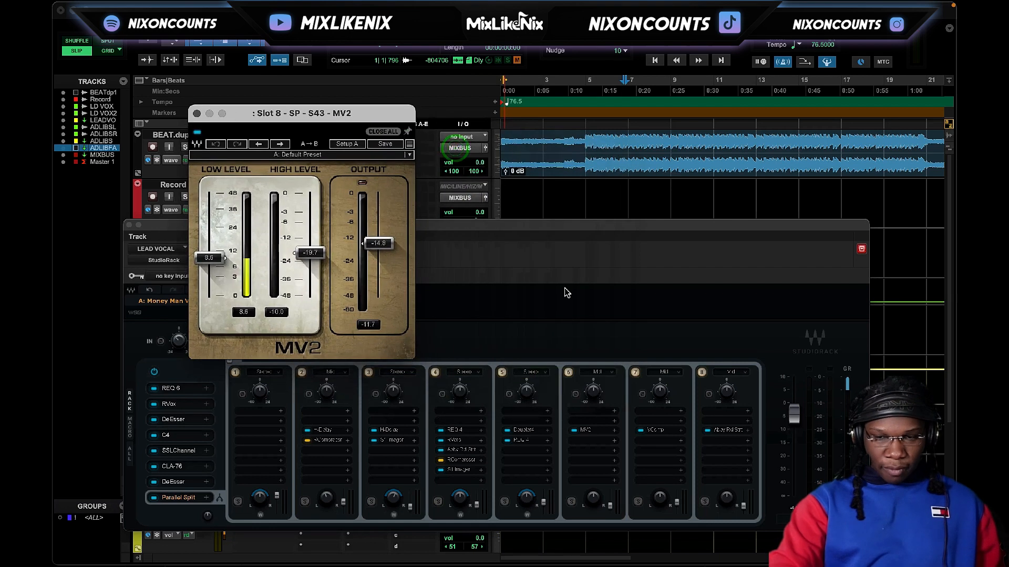
Step: Play the song from late in bar 9 and compare parallel racks 6 and 7 bypassed and active
click(691, 89)
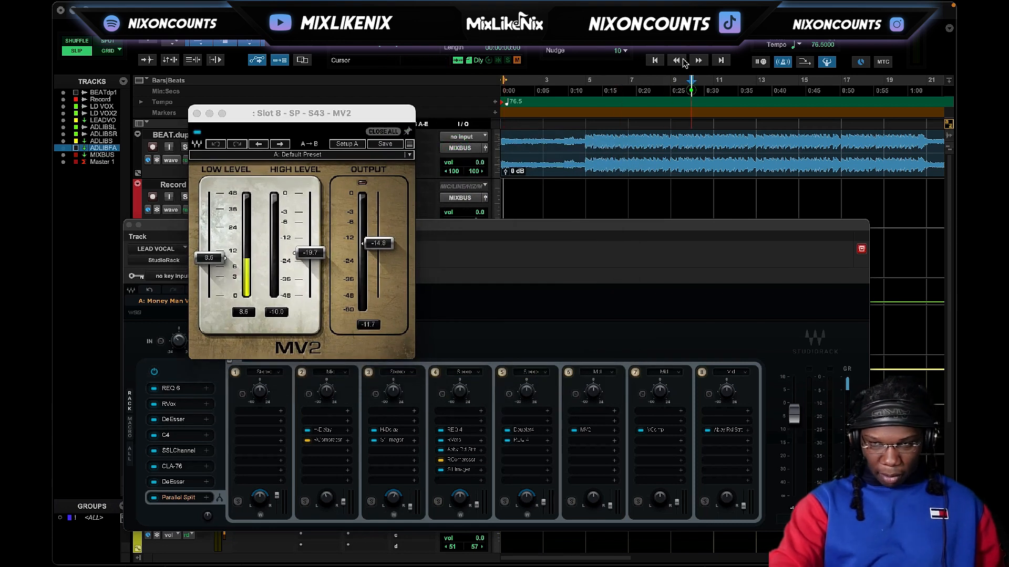
key(space)
click(574, 378)
click(568, 372)
click(635, 372)
click(635, 372)
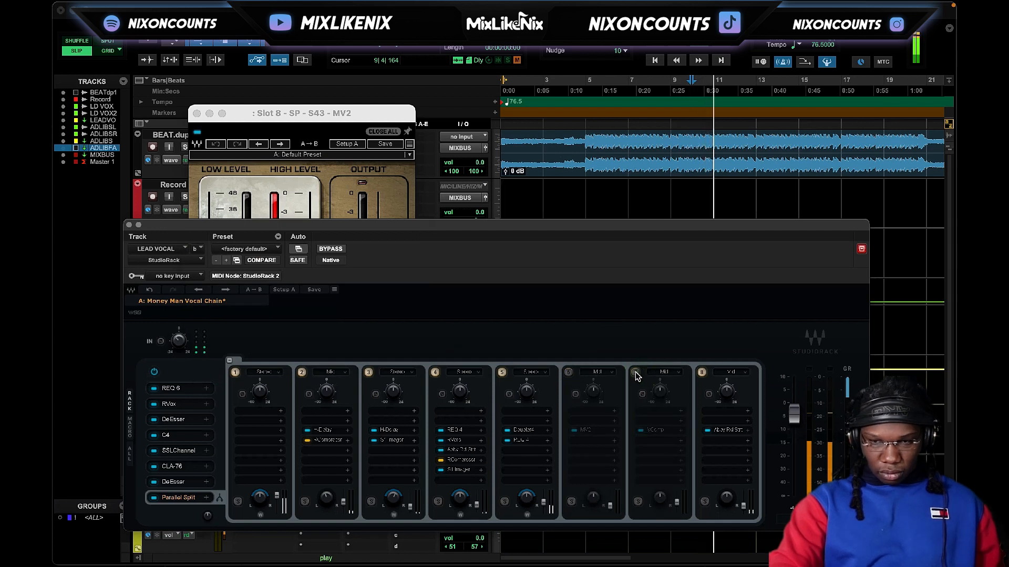
click(569, 373)
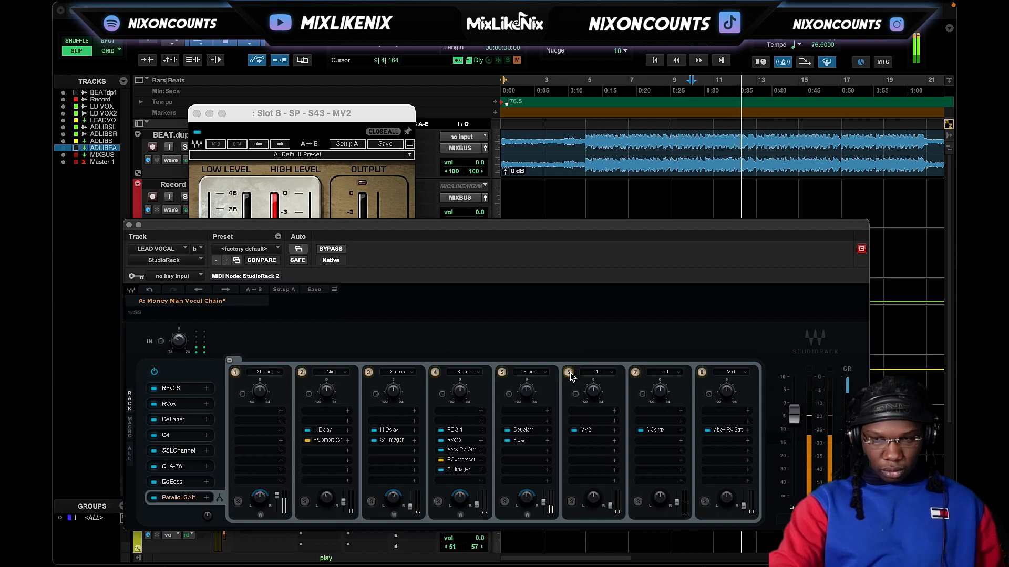
click(569, 373)
click(635, 372)
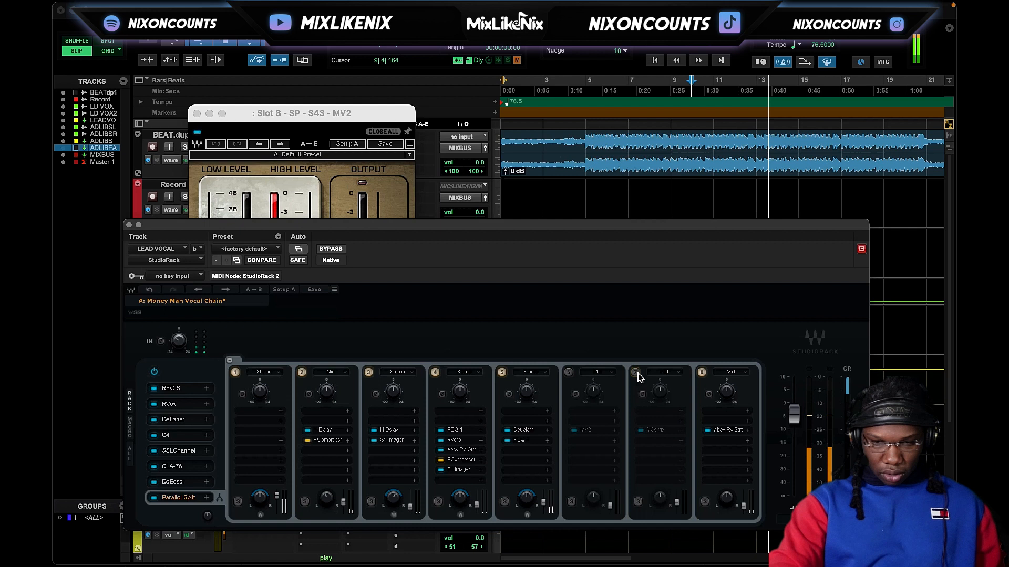
click(635, 373)
click(568, 372)
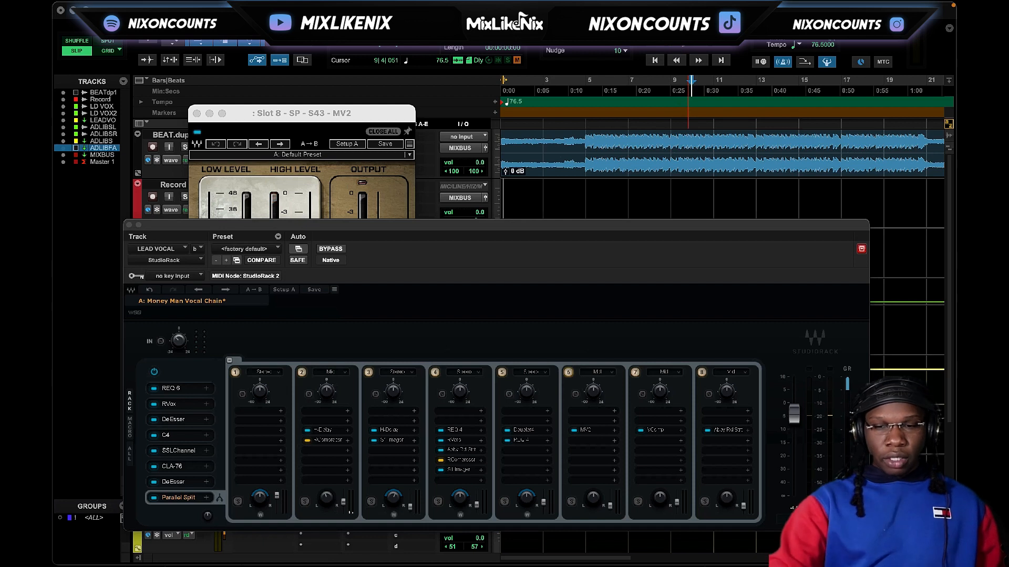
Step: Check MV2, VComp and Abbey Road Saturator in parallel racks 6 to 8, closing each plug-in window
click(585, 431)
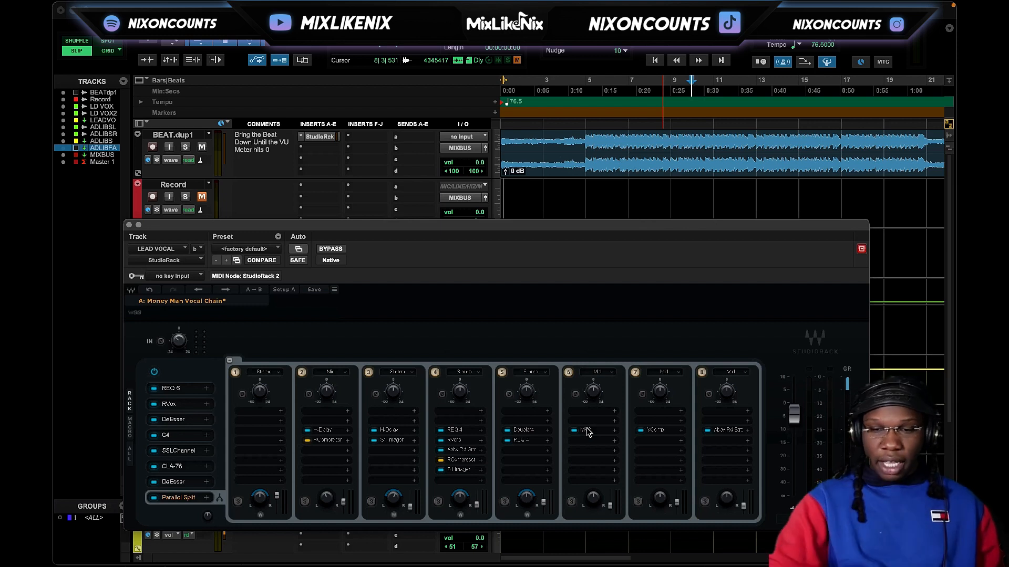
click(654, 432)
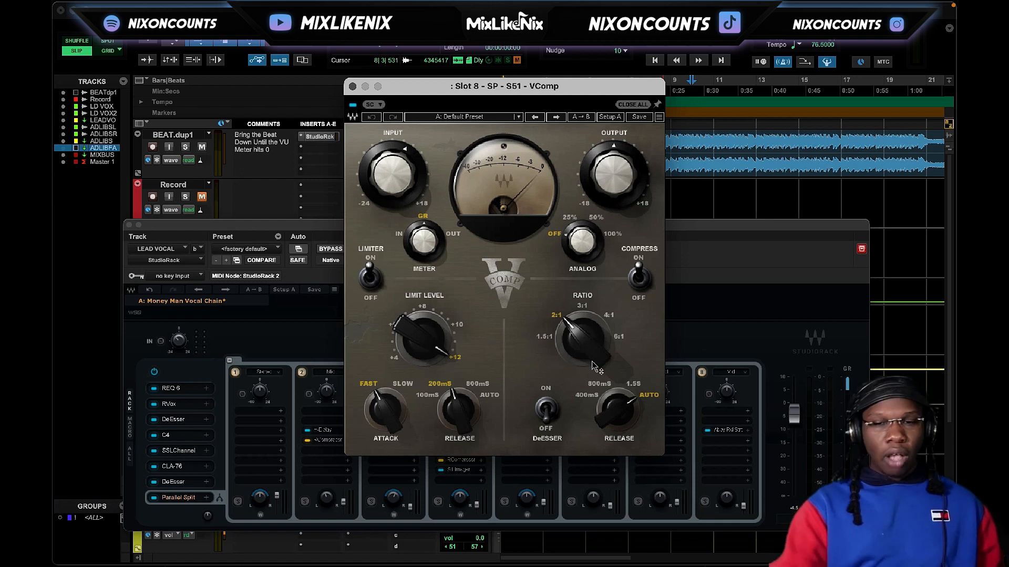
click(353, 86)
click(730, 430)
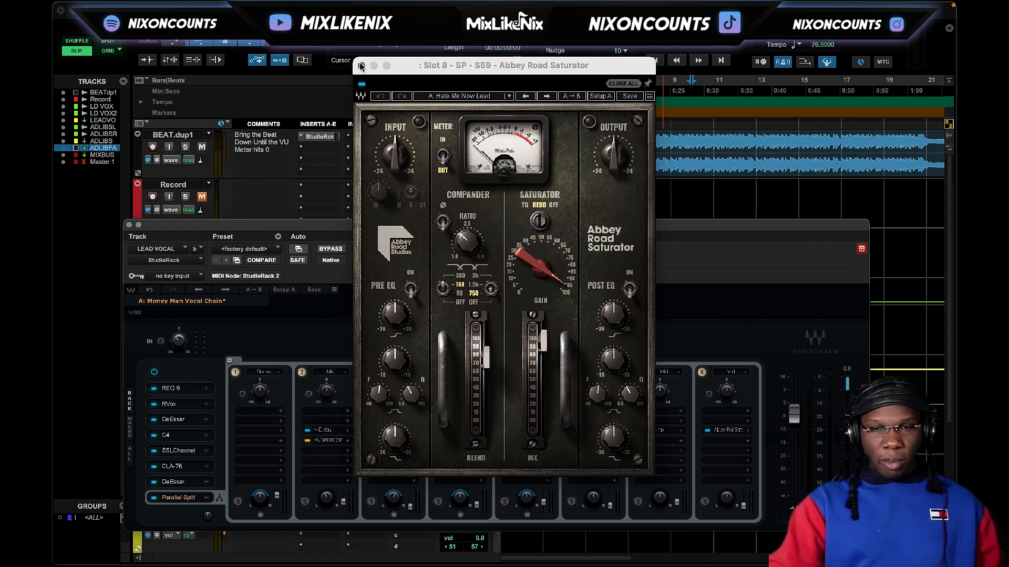
click(362, 65)
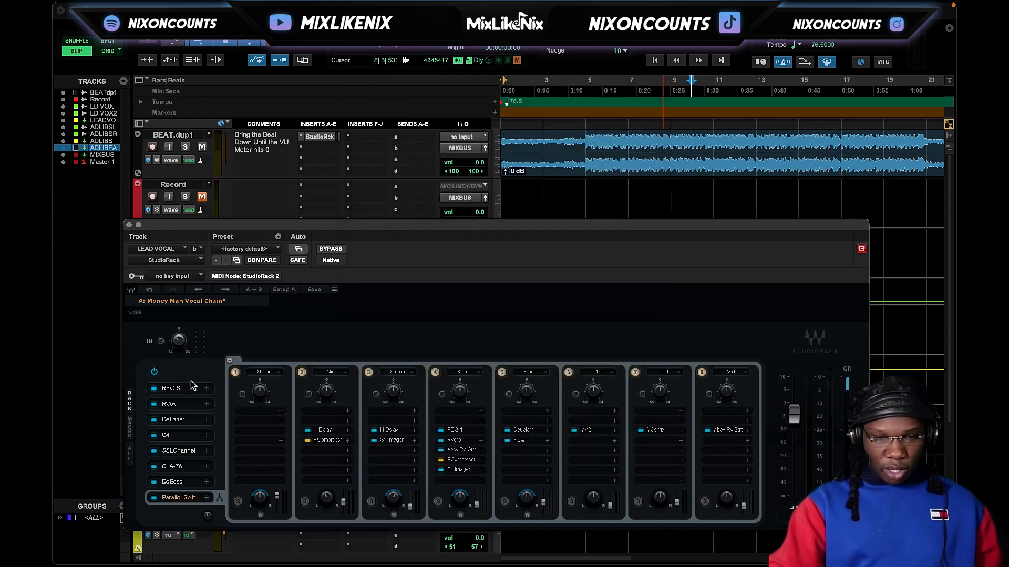
Step: Review CLA-76 and SSLChannel in the lead vocal chain, and close the LEAD VOCAL StudioRack
click(187, 465)
click(179, 451)
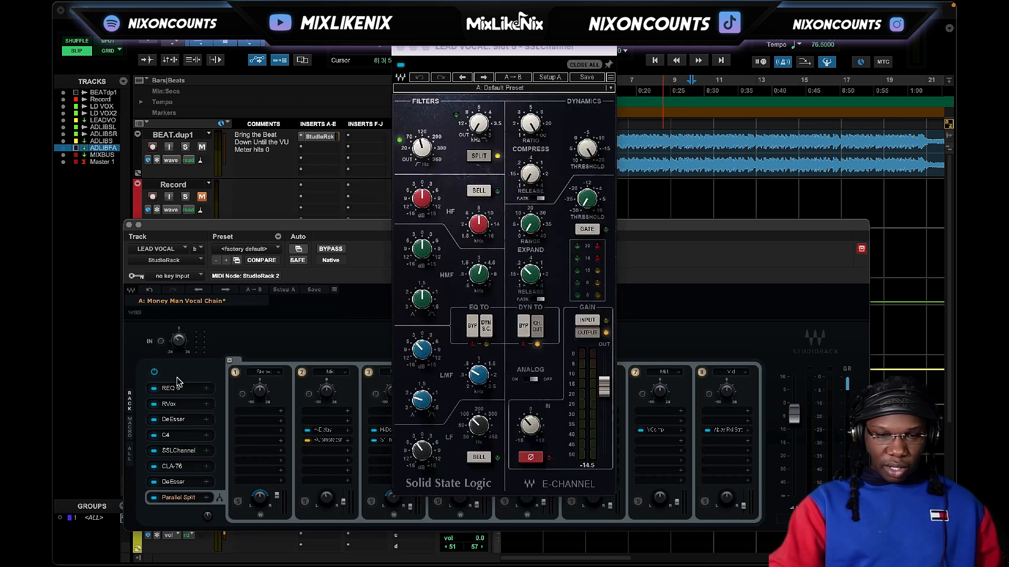
click(130, 225)
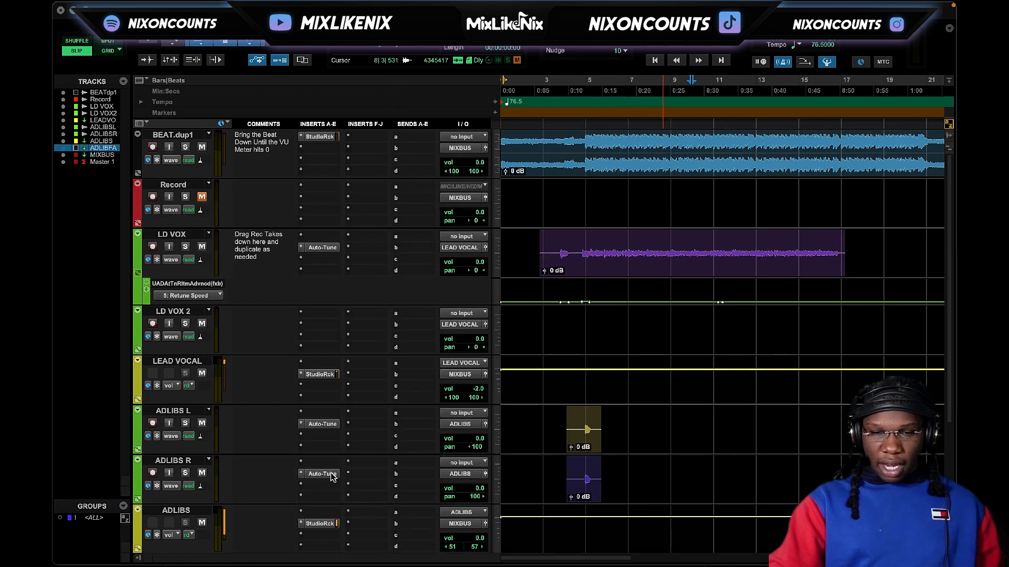
Step: Open StudioRack on the ADLIBS track and move its window down, clear of the ADLIBS L clip
scroll(332, 475, down, 3)
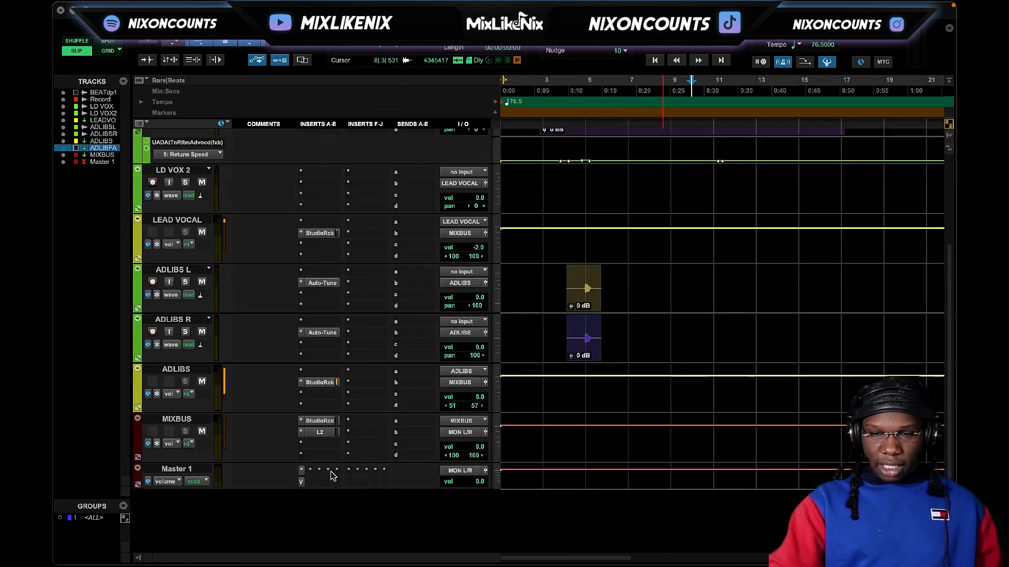
click(322, 382)
drag(552, 224, 640, 174)
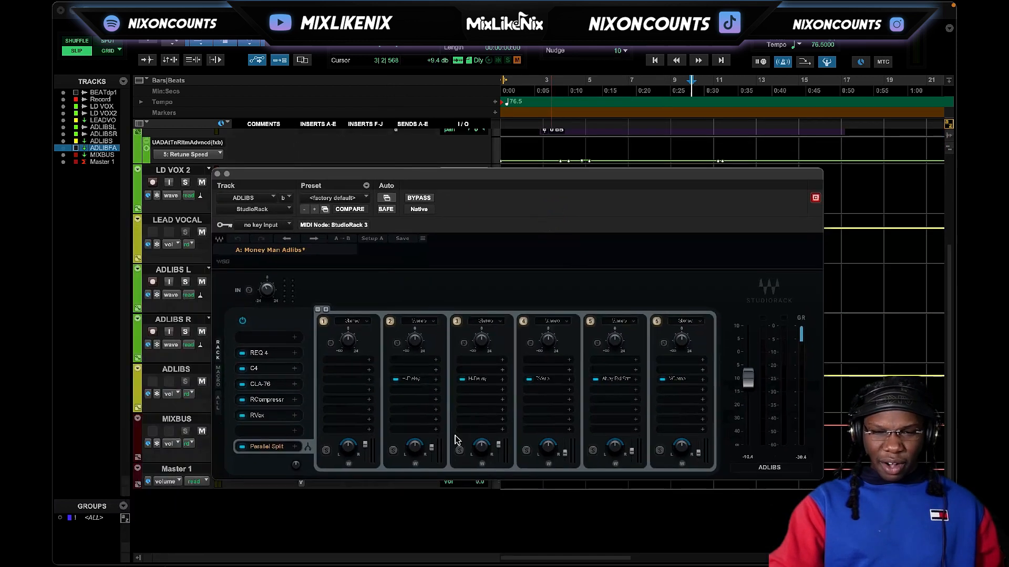
drag(532, 176, 536, 323)
Step: Play the adlib section while comparing the ADLIBS rack bypassed and active, and move StudioRack back fully into view
click(553, 83)
key(space)
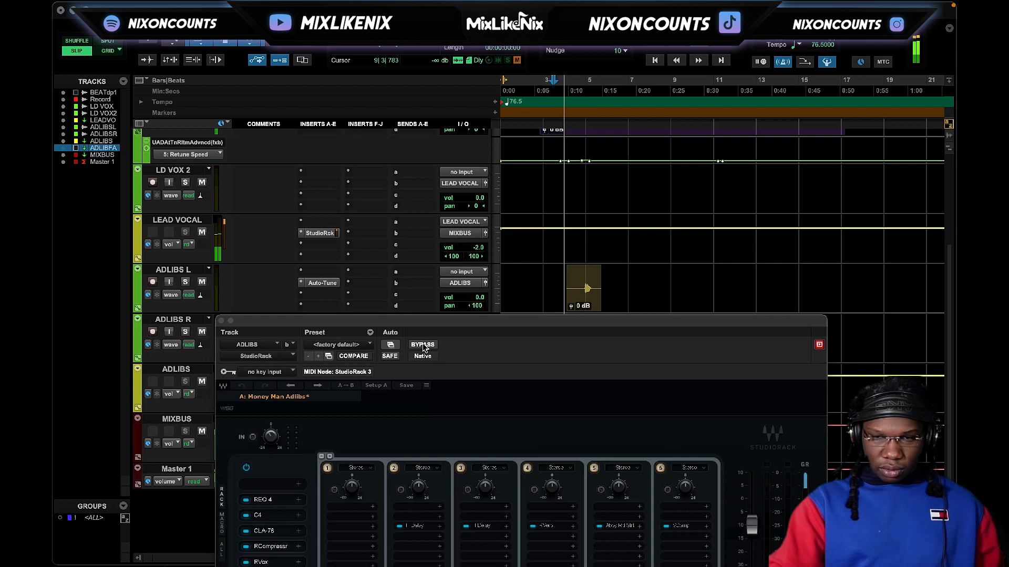
click(247, 466)
click(248, 468)
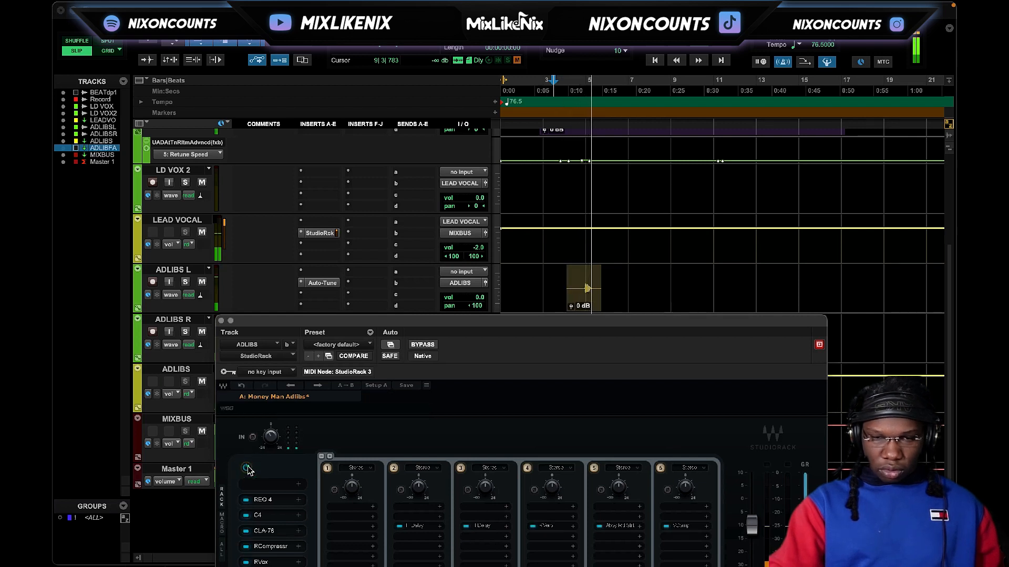
click(575, 88)
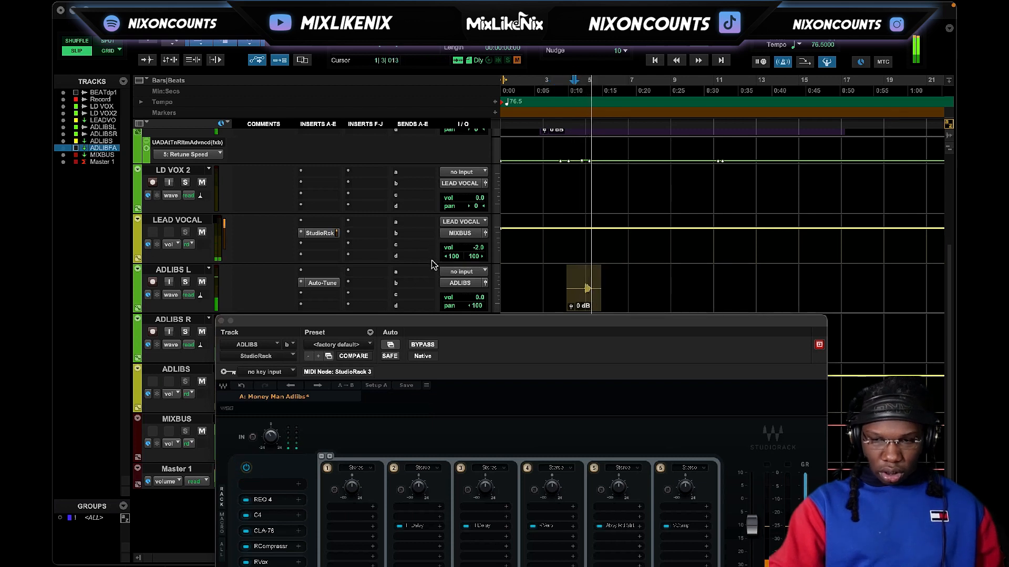
drag(479, 329, 507, 222)
key(space)
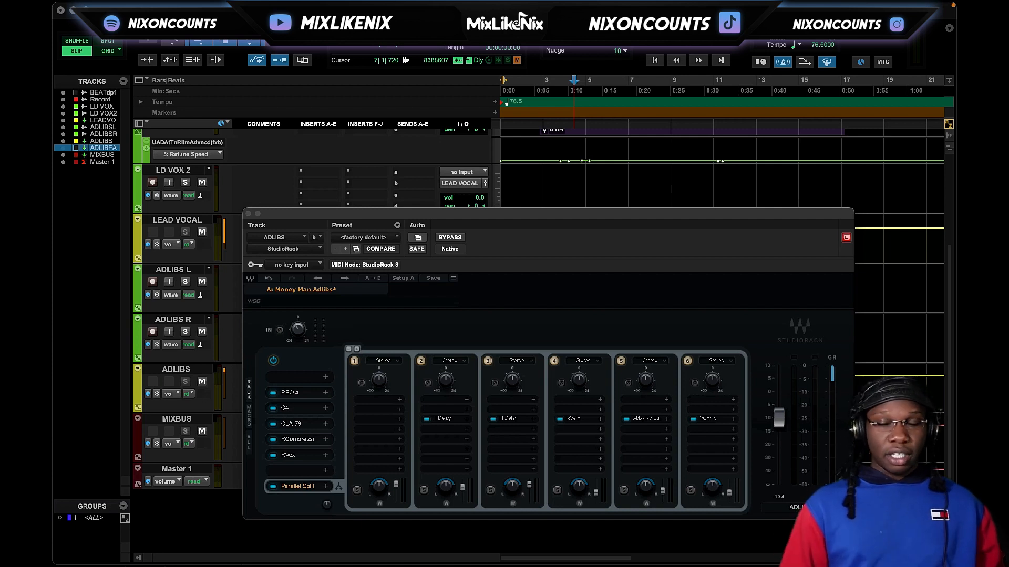
Step: Check H-Delay, RVerb, Abbey Road Saturator and VComp in the ADLIBS parallel racks, closing each plug-in window
click(442, 421)
click(442, 420)
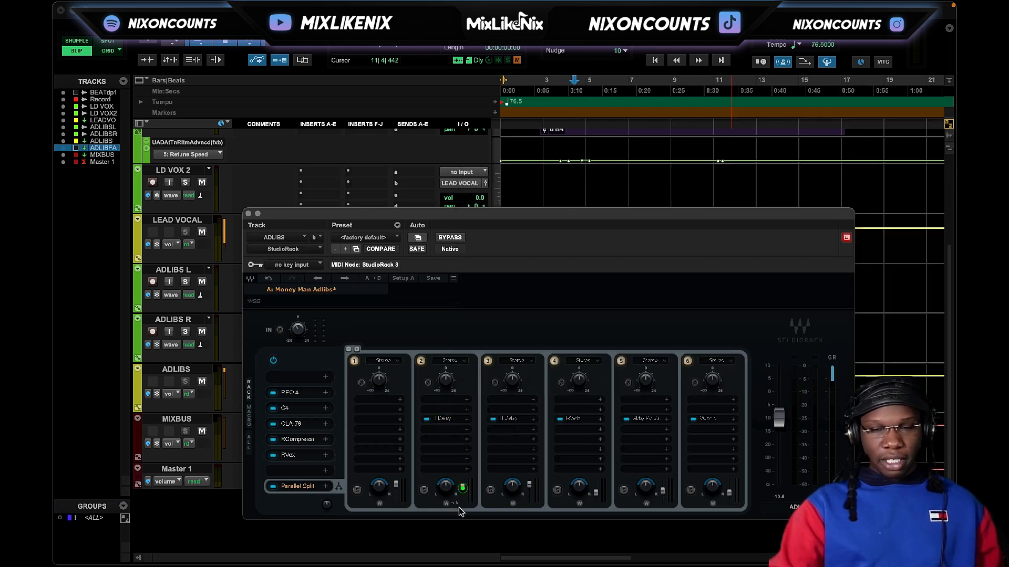
click(586, 419)
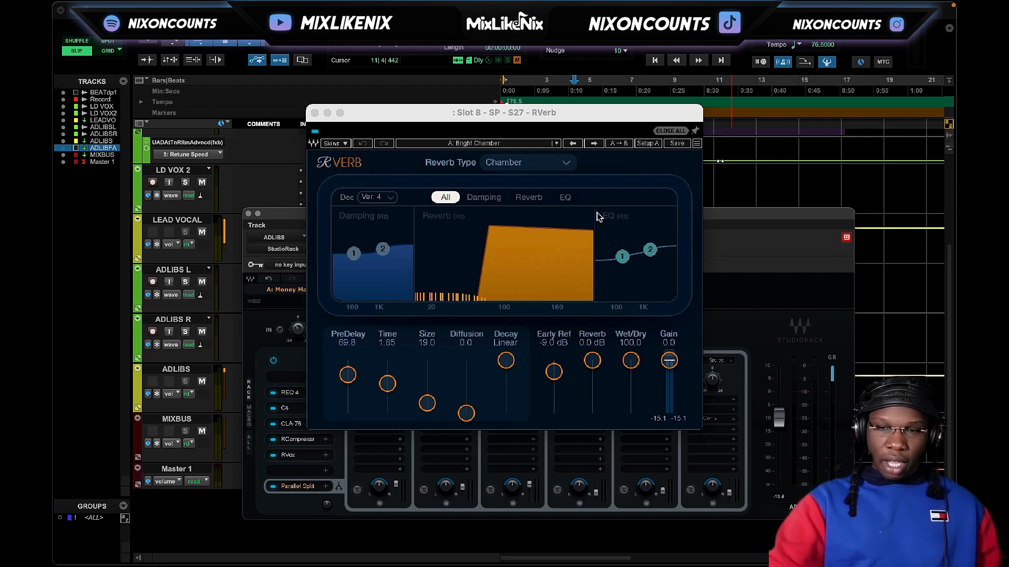
click(314, 112)
click(644, 419)
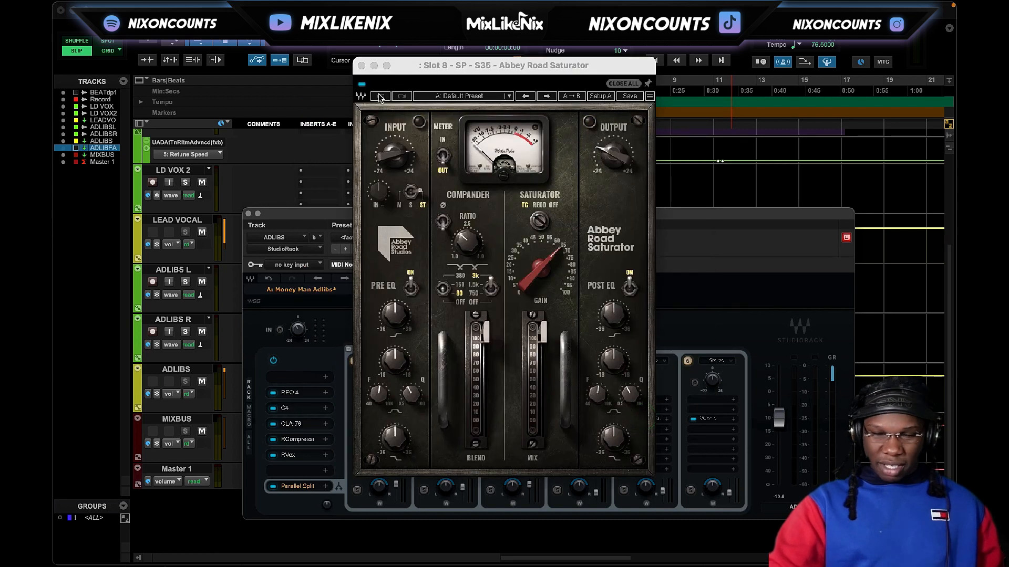
click(361, 66)
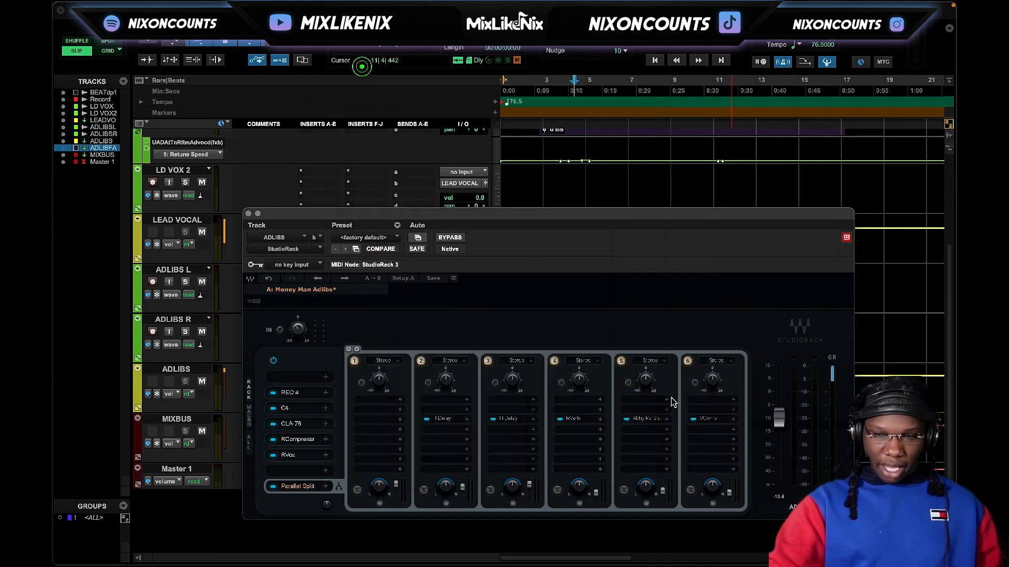
click(719, 419)
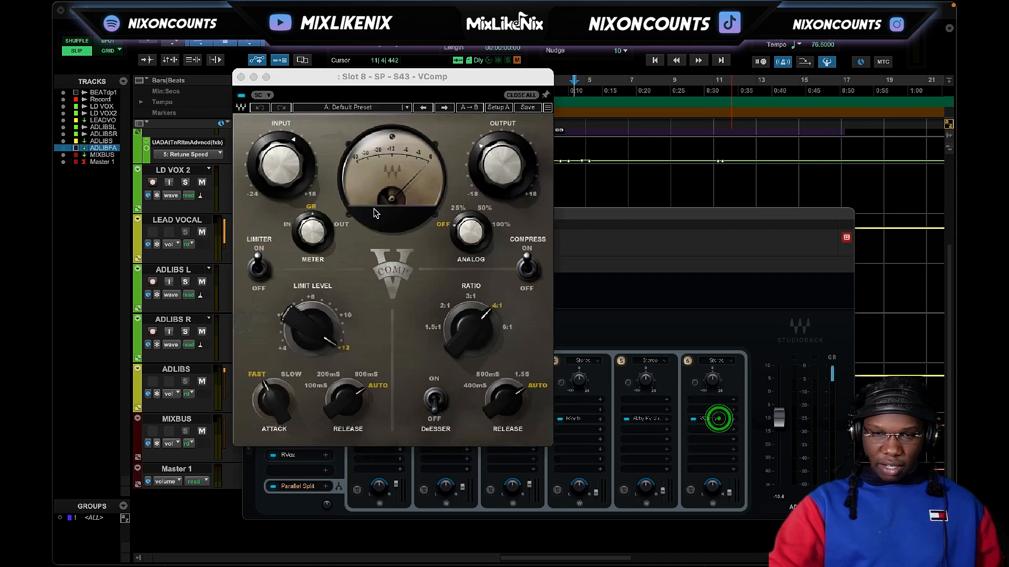
click(241, 79)
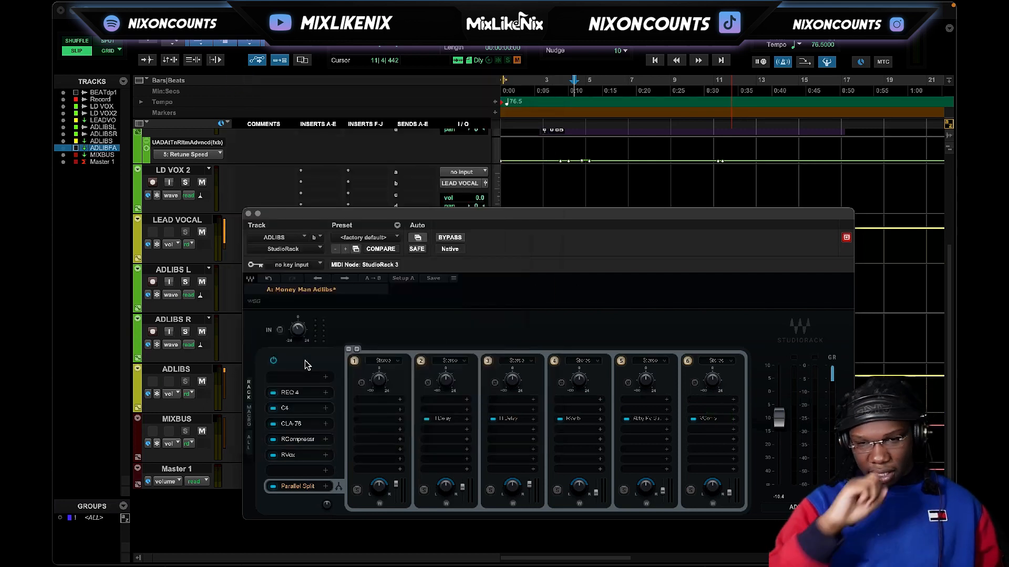
Step: Review the REQ 4, C4 and CLA-76 settings in the ADLIBS main chain
click(286, 394)
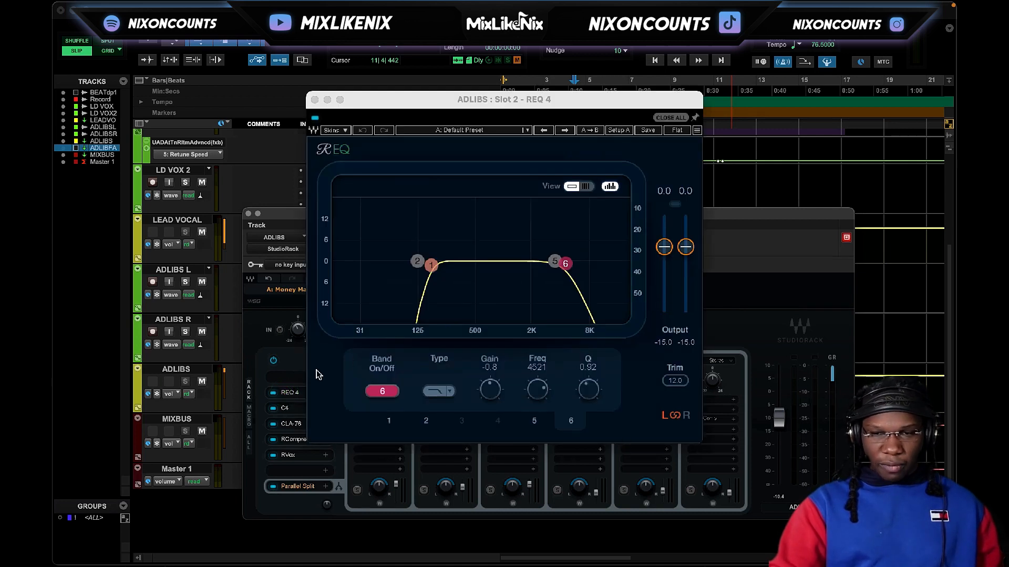
click(285, 409)
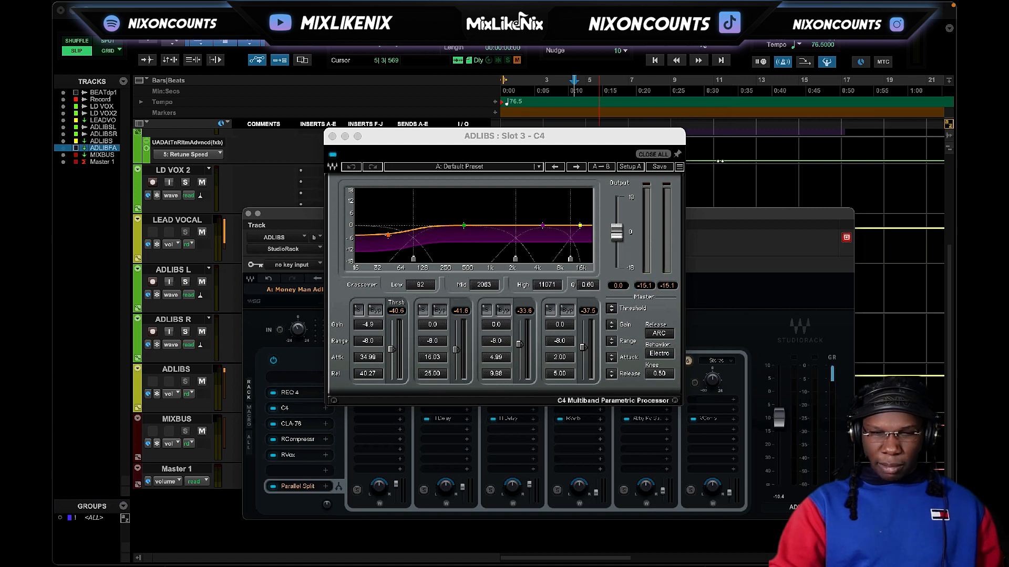
key(space)
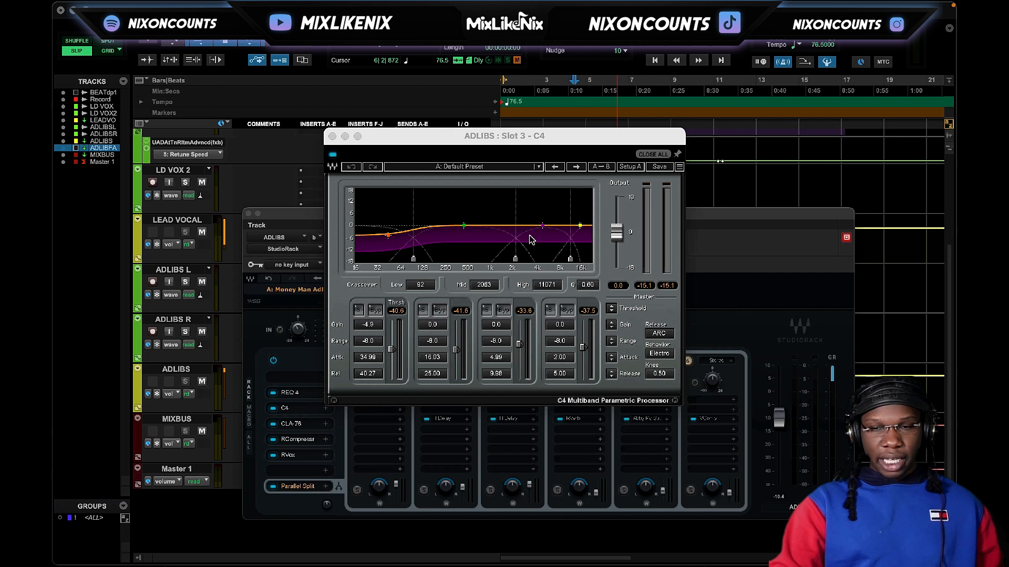
click(304, 426)
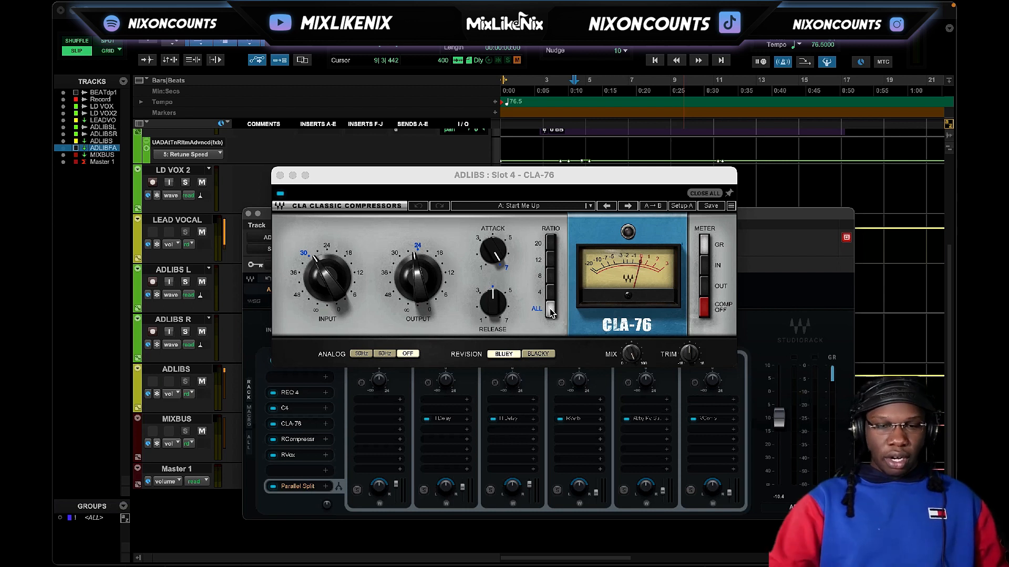
Step: Open RCompressor in the ADLIBS chain and compare it bypassed and active during playback
click(315, 441)
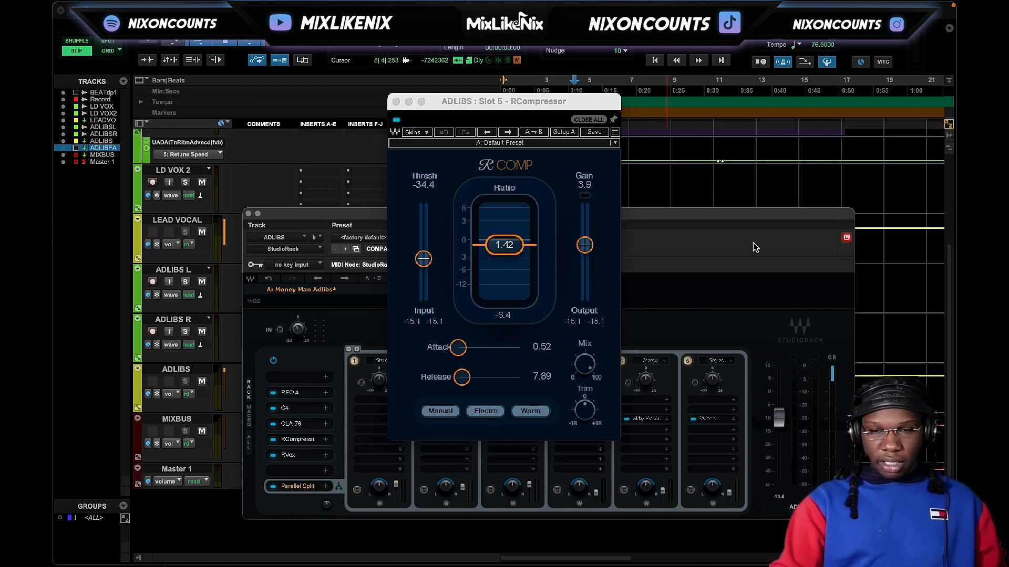
key(space)
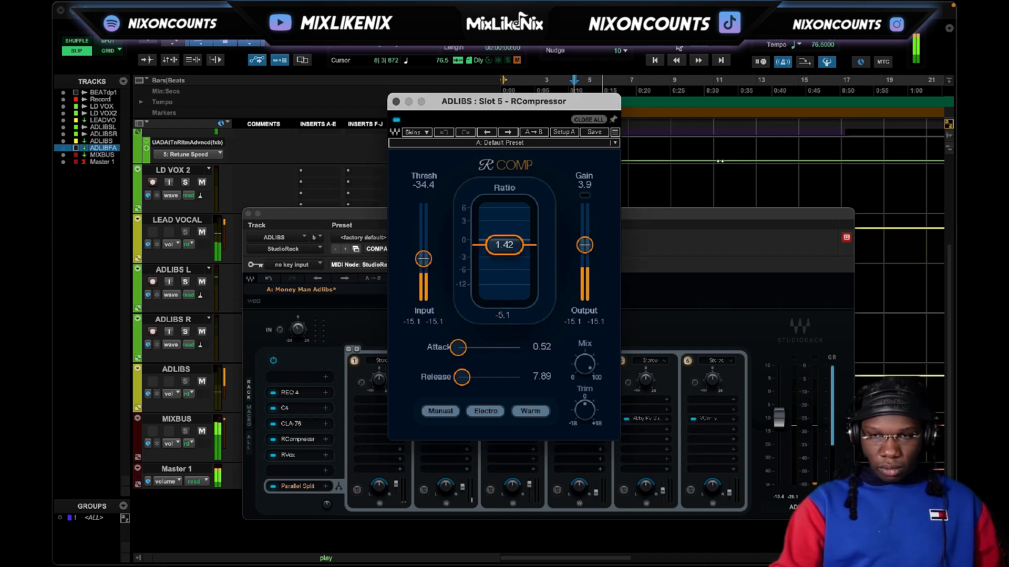
click(707, 41)
click(706, 41)
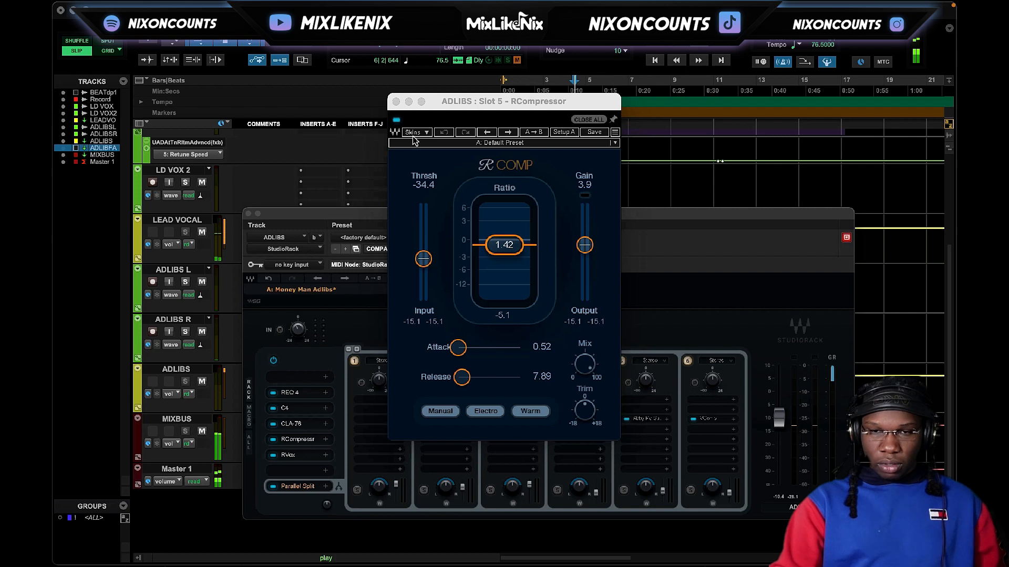
click(396, 120)
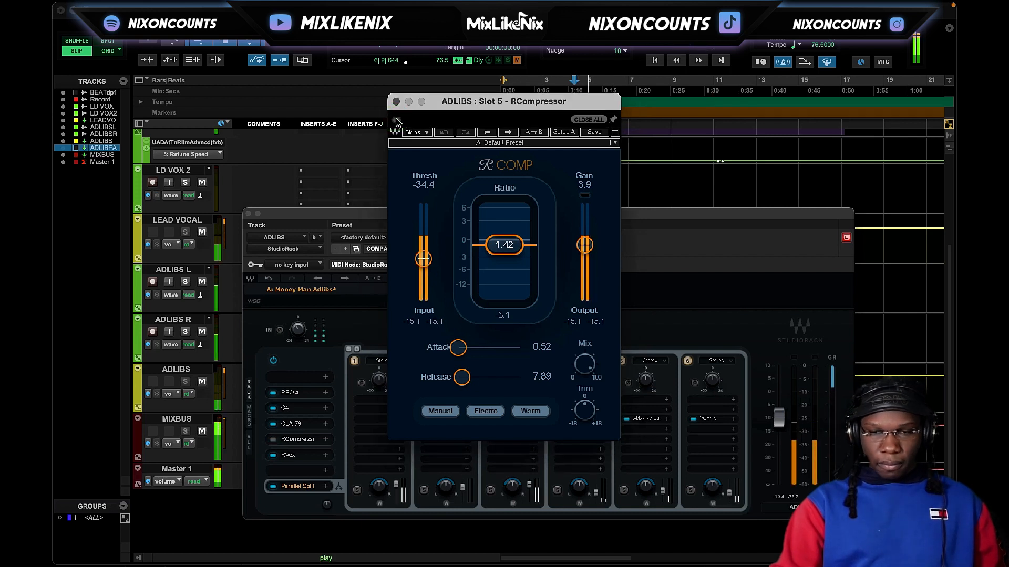
click(396, 120)
click(706, 41)
click(706, 41)
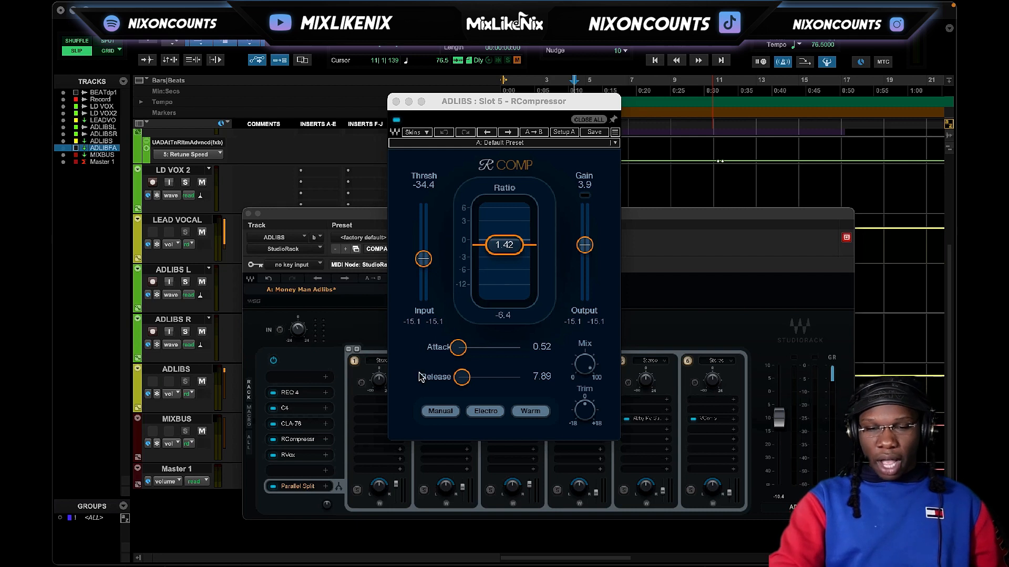
Step: Close RCompressor and the ADLIBS StudioRack, and return to the first tracks of the session
click(396, 101)
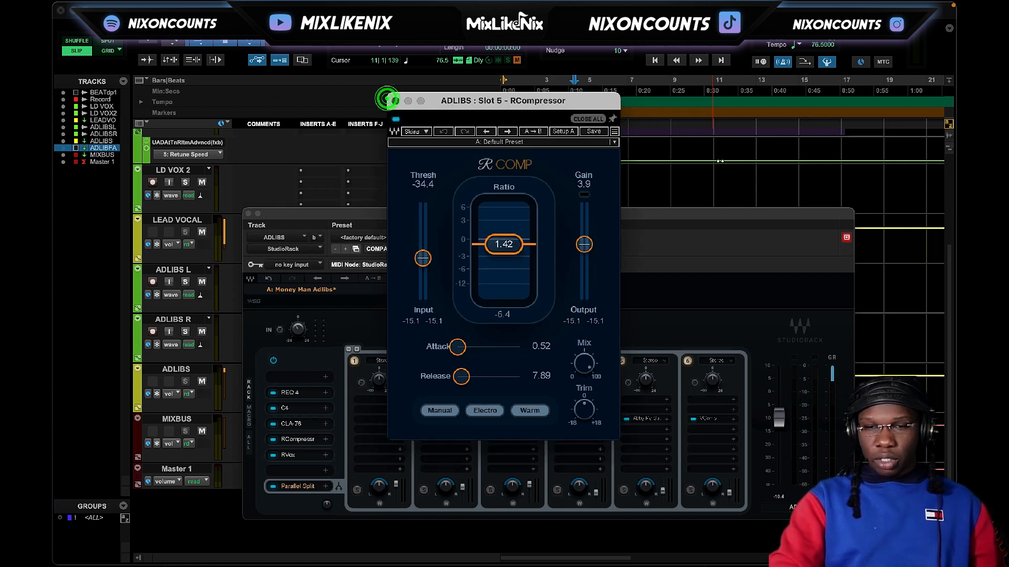
click(396, 101)
click(248, 213)
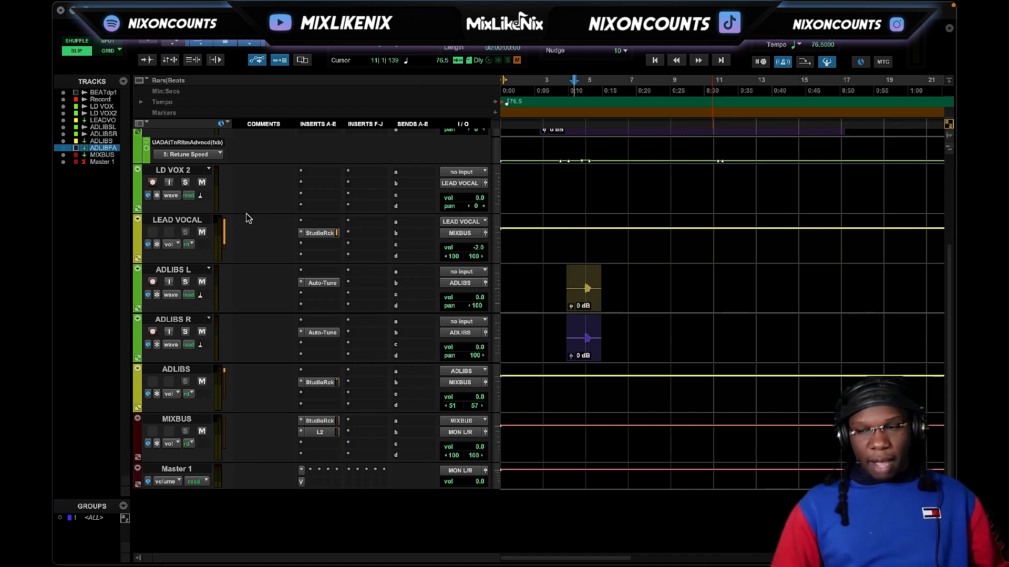
scroll(242, 227, up, 5)
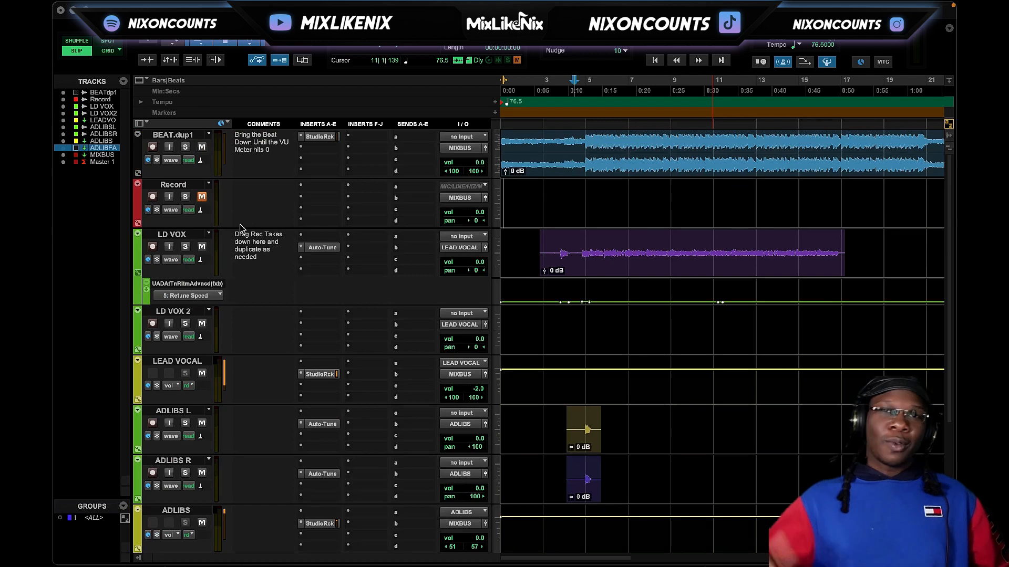